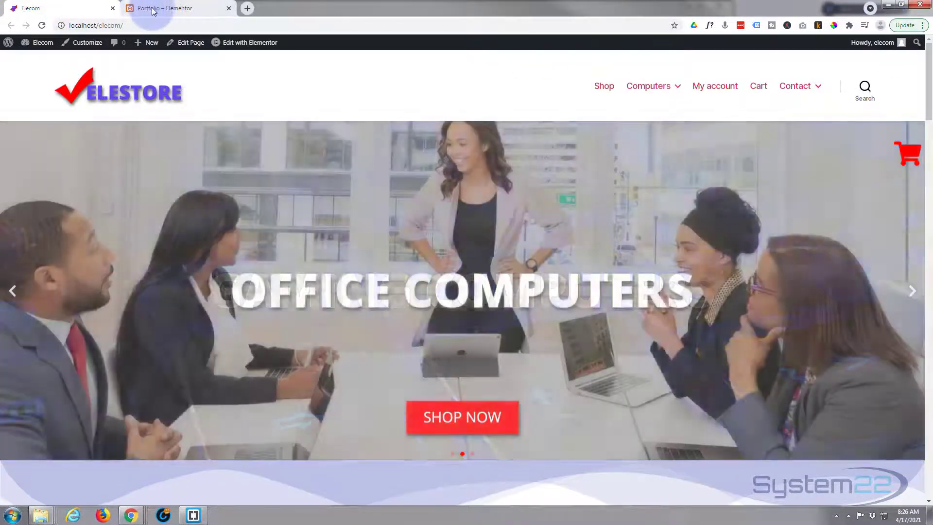
Step: Glance at the BikeTour portfolio tab, then go back and scroll down the ELESTORE shop site
click(153, 9)
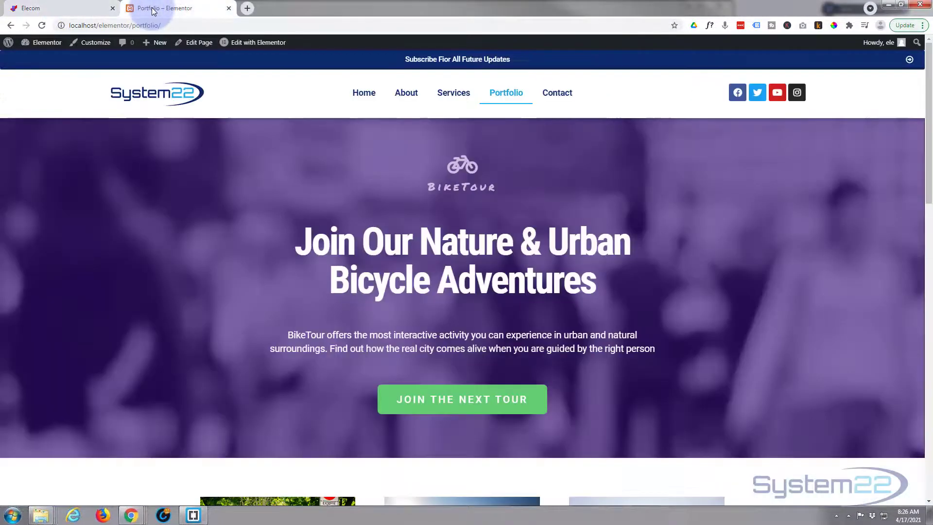
click(71, 10)
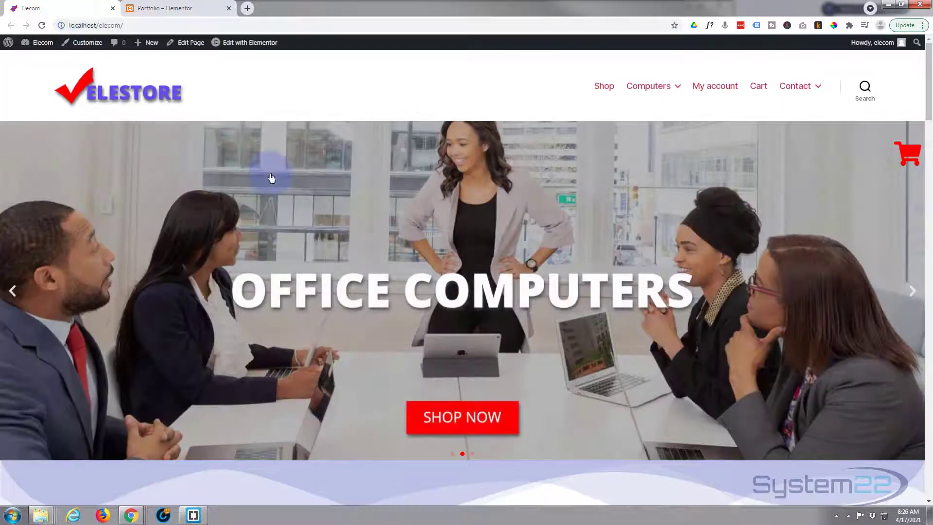
scroll(266, 178, down, 10)
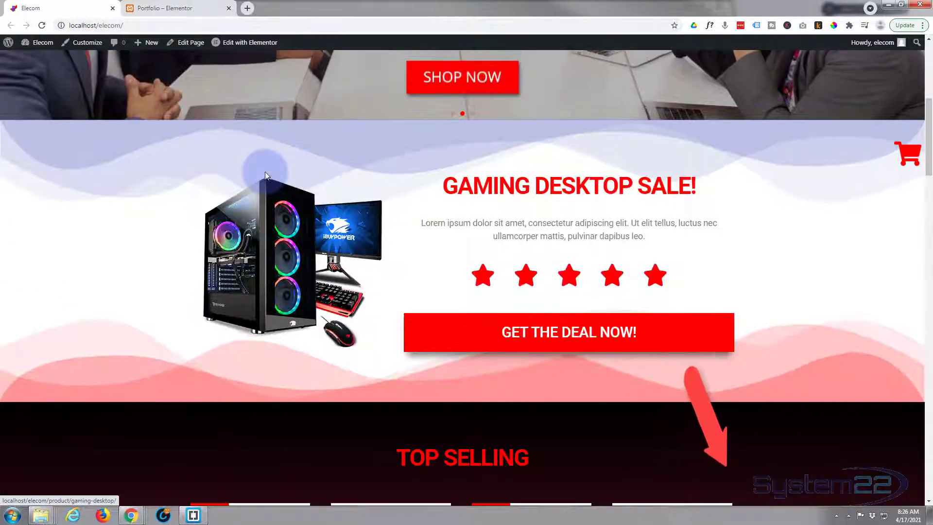
scroll(267, 173, down, 10)
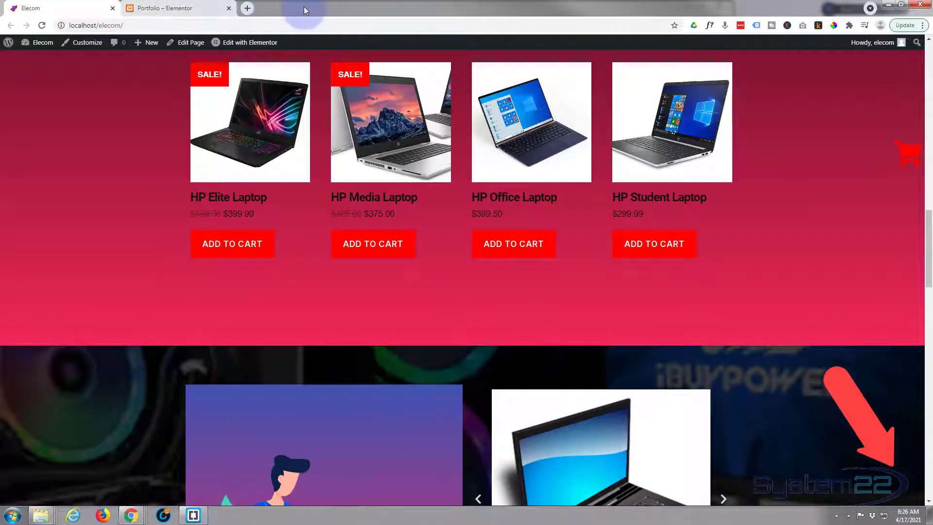
Step: Return to the BikeTour portfolio page and scroll through its hero and feature columns
click(155, 9)
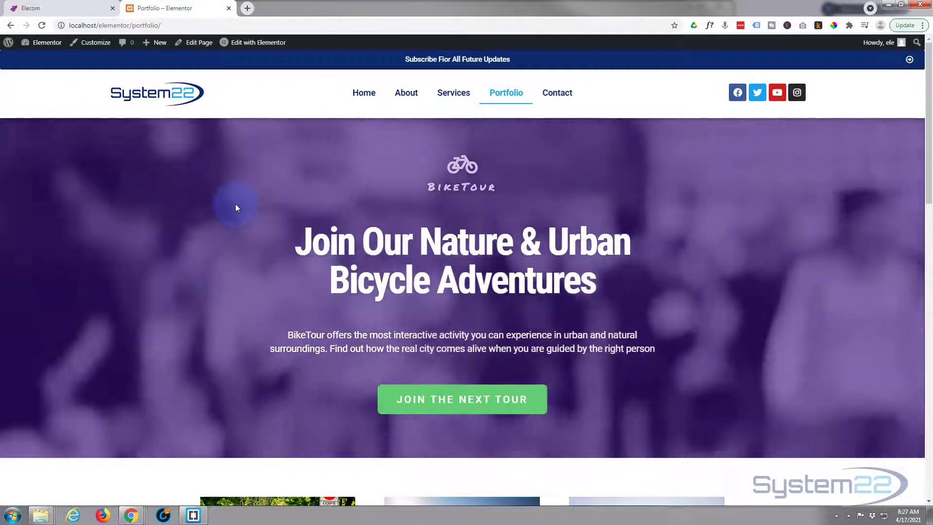
scroll(235, 204, down, 3)
scroll(235, 205, down, 6)
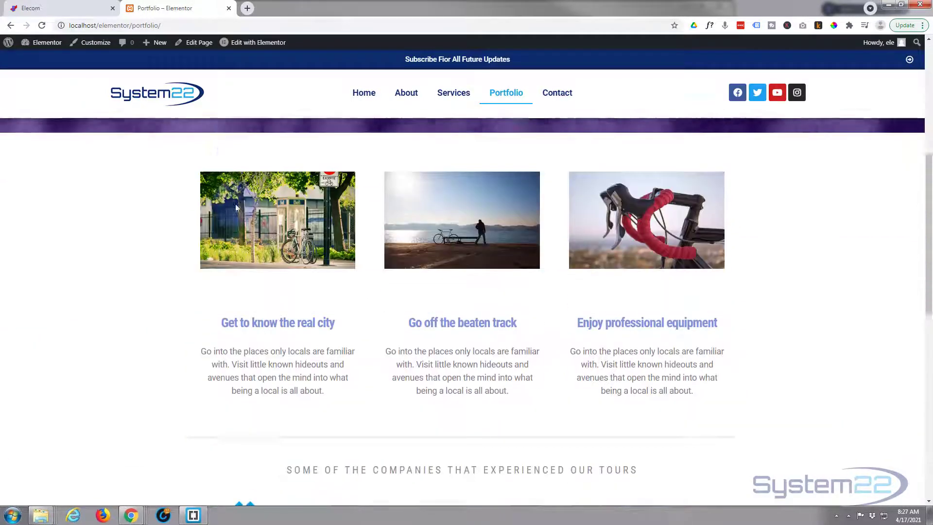
scroll(236, 207, up, 2)
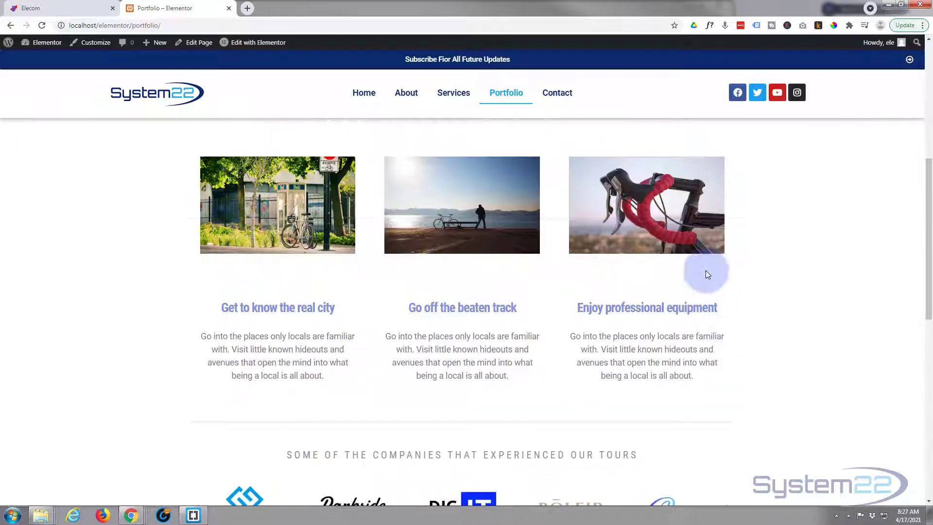
scroll(175, 318, up, 6)
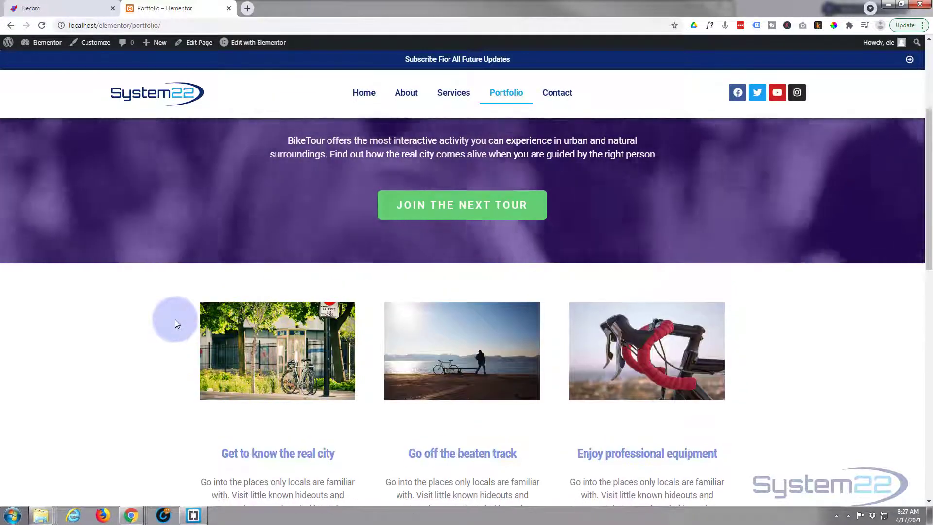
Step: Open the Portfolio page in the Elementor editor
scroll(175, 319, up, 1)
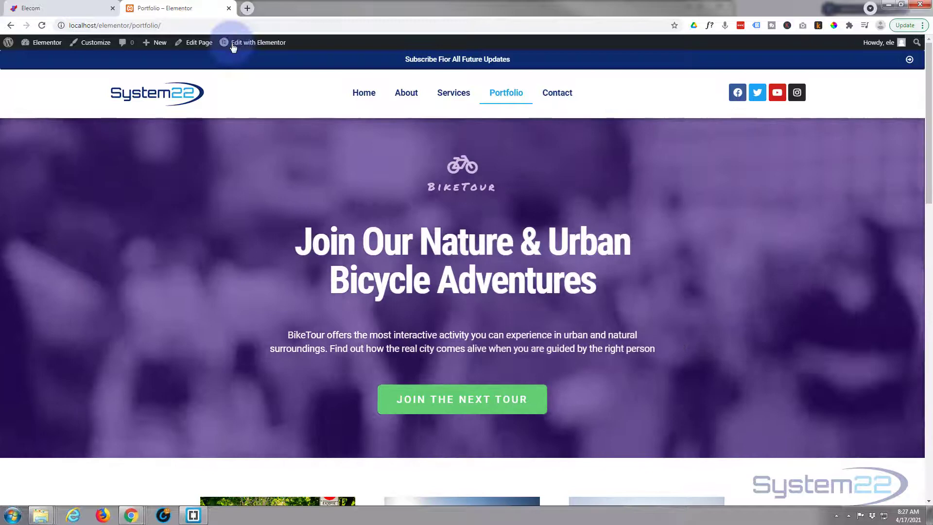
click(253, 44)
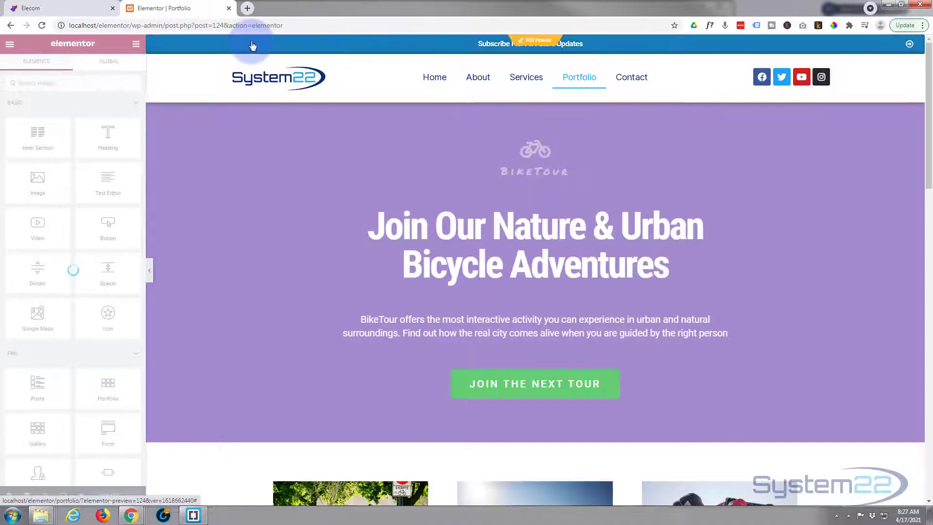
scroll(276, 162, down, 5)
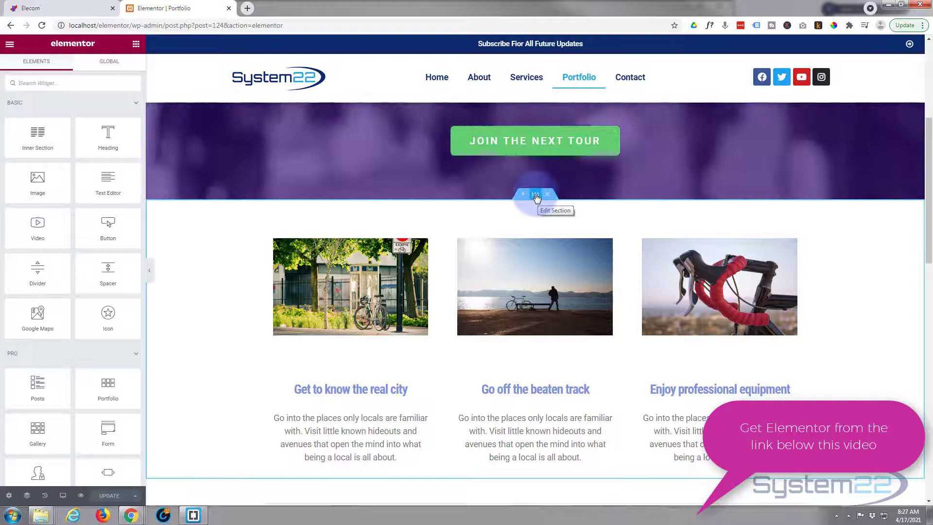
Step: Bring up the context menu of the three bike image cards section
right_click(535, 197)
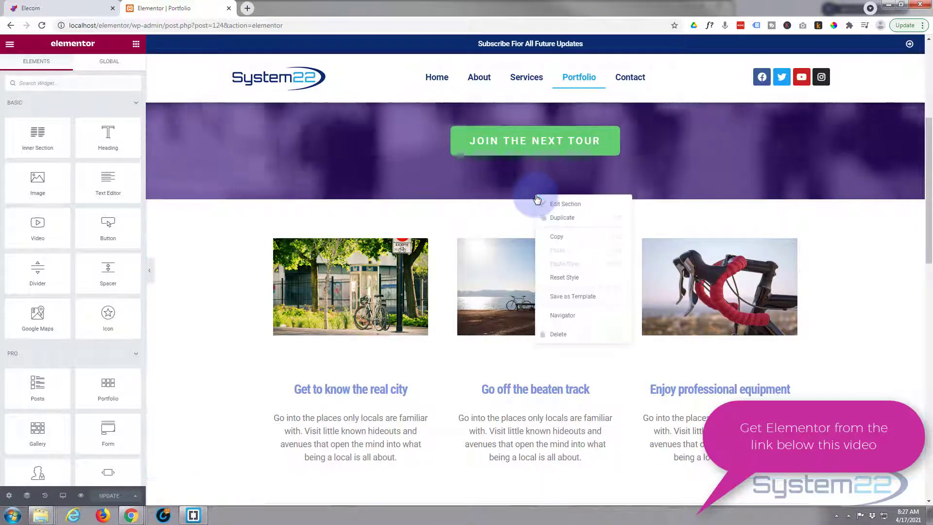
click(493, 226)
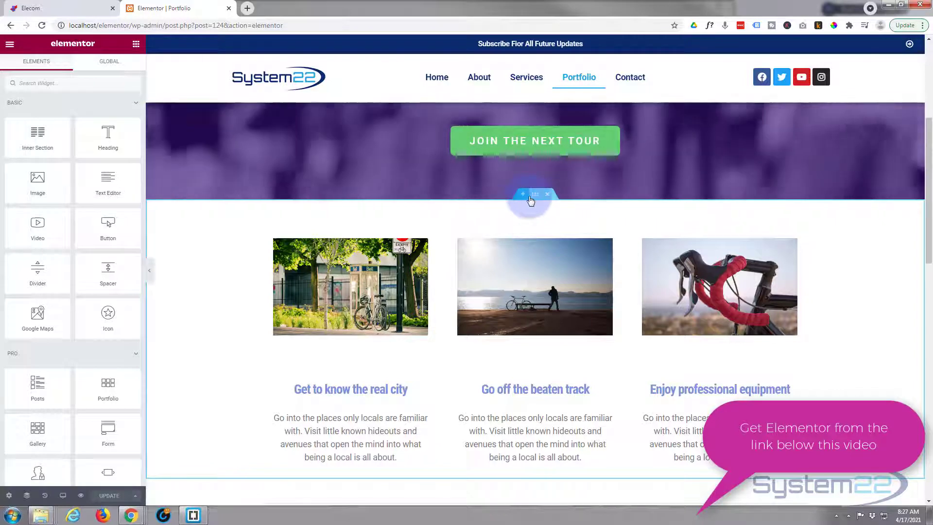
scroll(525, 305, down, 3)
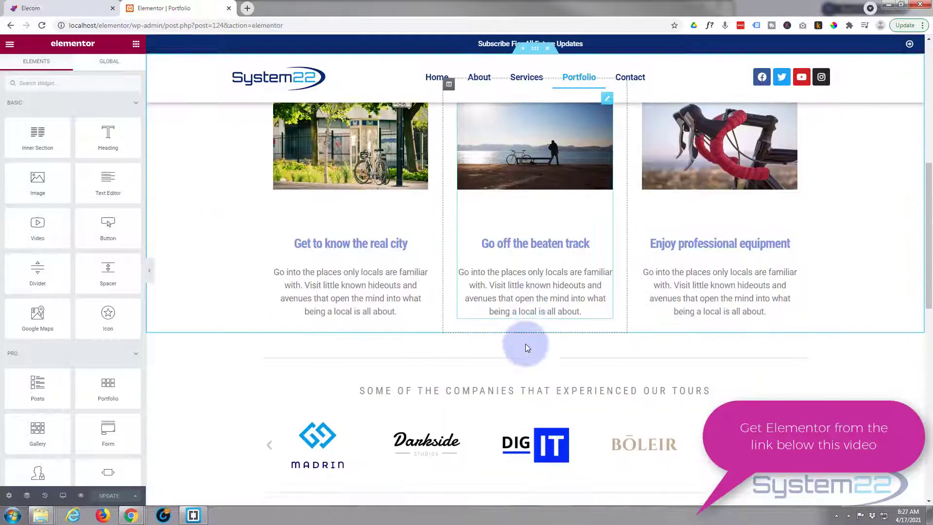
scroll(533, 318, up, 2)
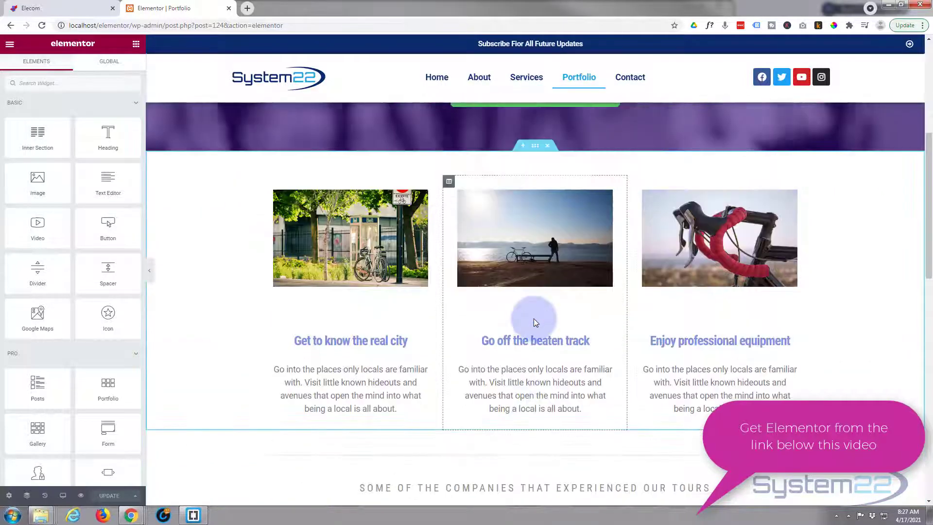
right_click(535, 149)
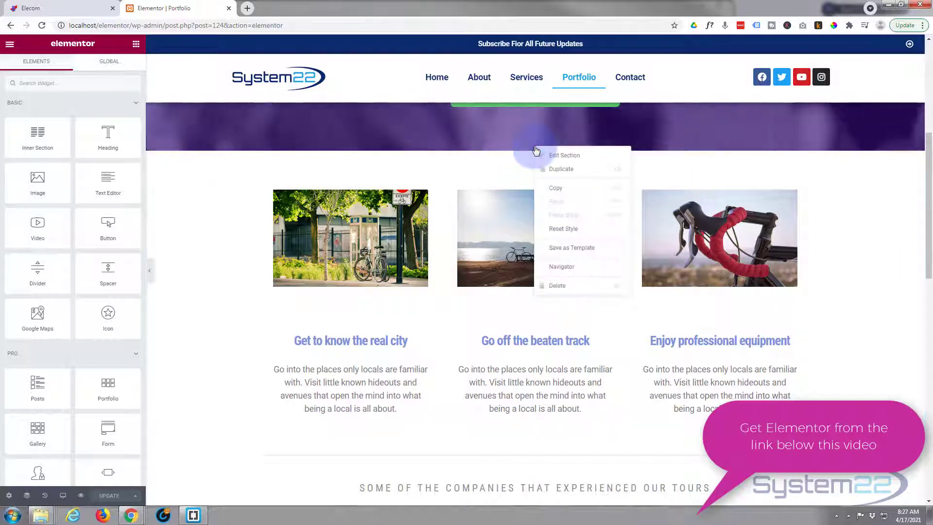
Step: Save the three-image section to the library as template New2
click(573, 248)
click(379, 252)
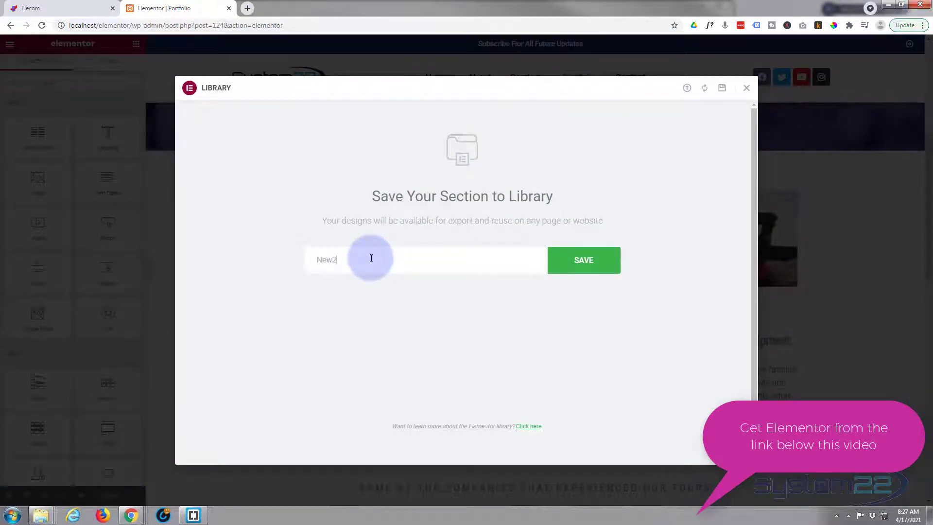
click(590, 259)
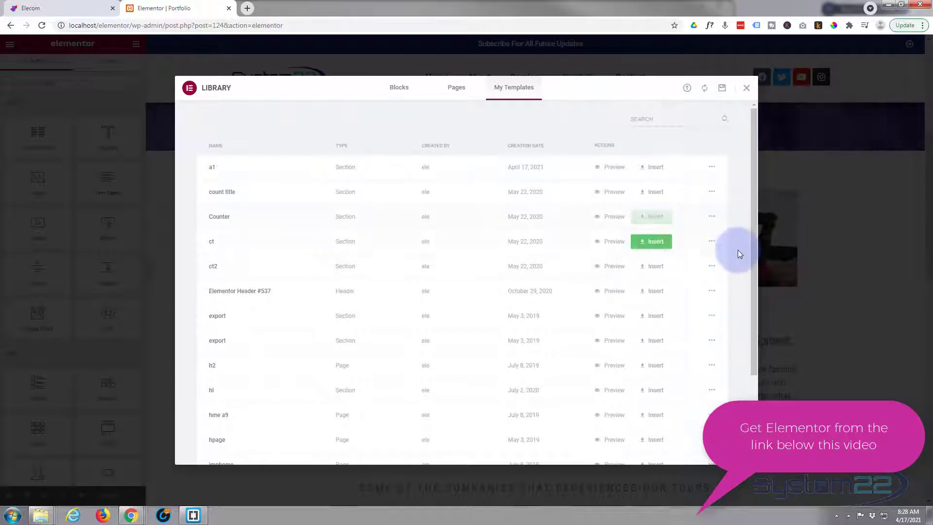
Step: Export the New2 template from My Templates as a JSON file
drag(753, 318, 752, 391)
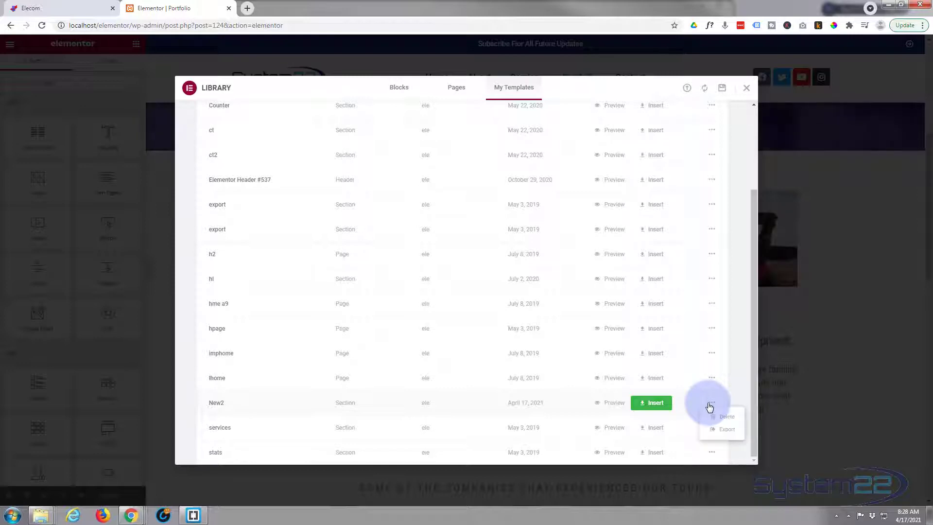
click(720, 418)
click(725, 430)
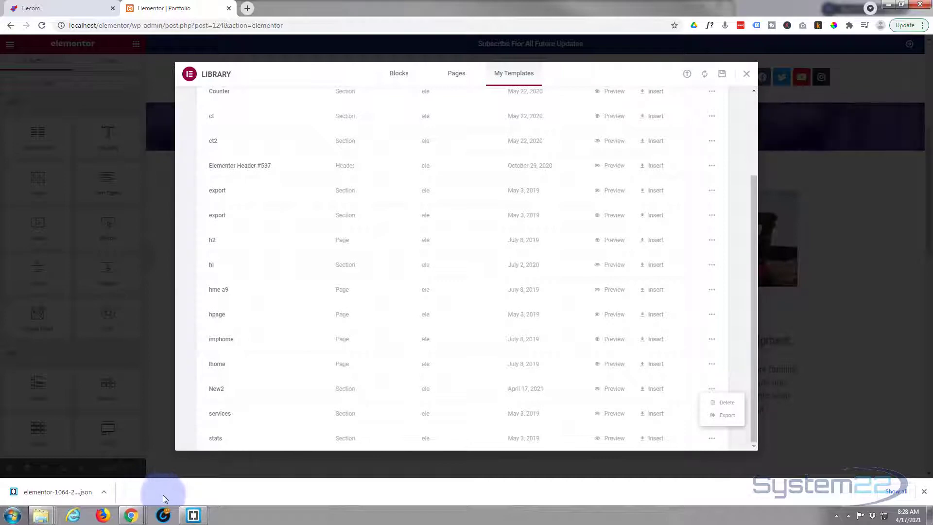
Step: Close the library, preview the Portfolio page, and go to the Contact page
click(745, 76)
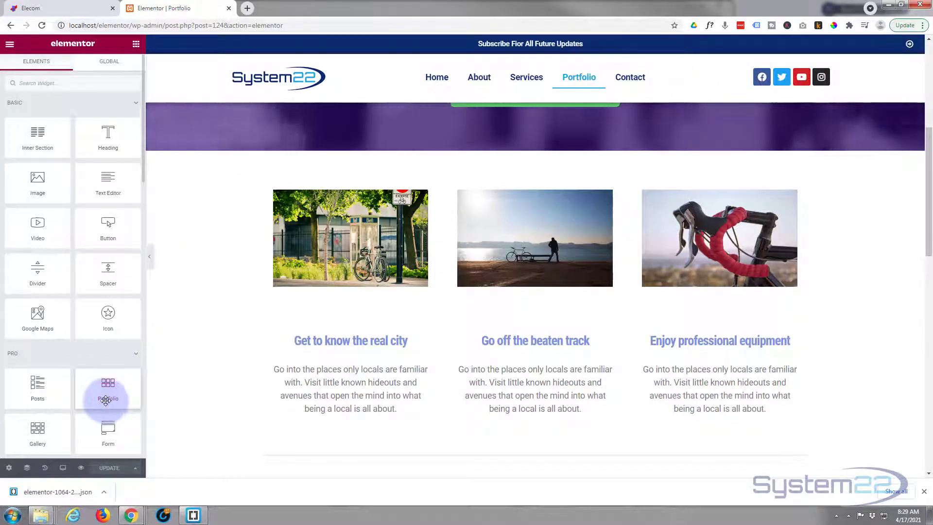
click(81, 468)
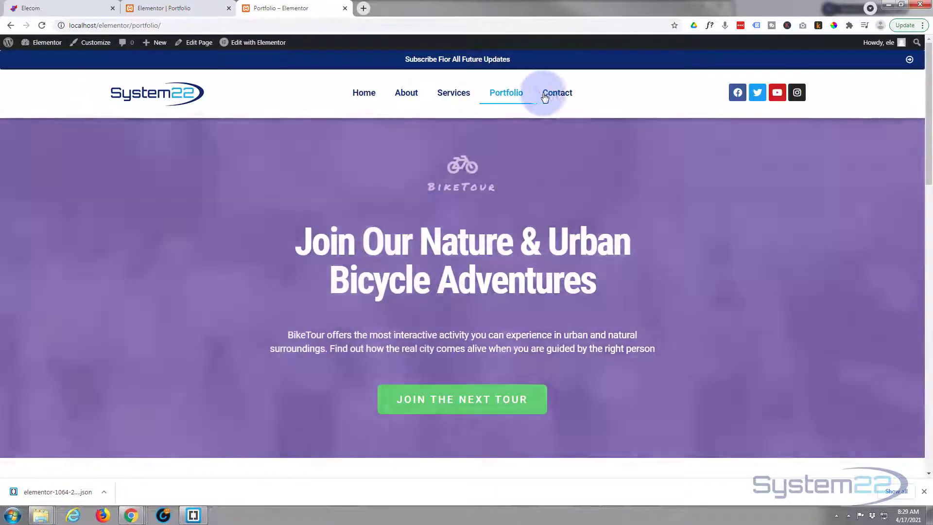
click(545, 98)
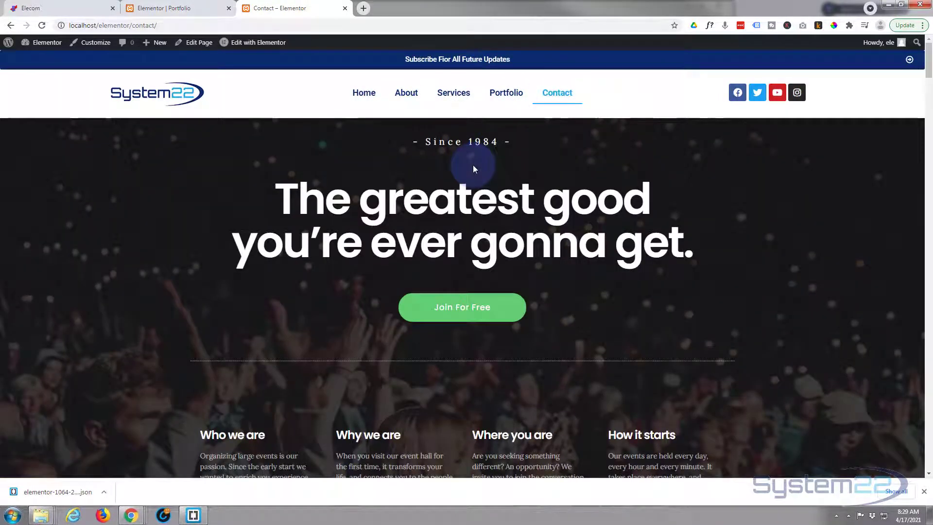
scroll(473, 165, down, 7)
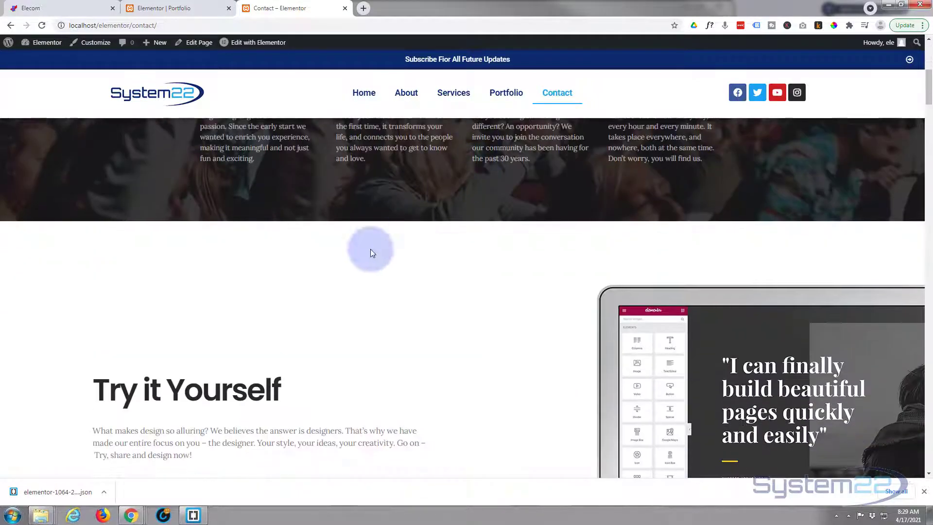
scroll(436, 203, up, 7)
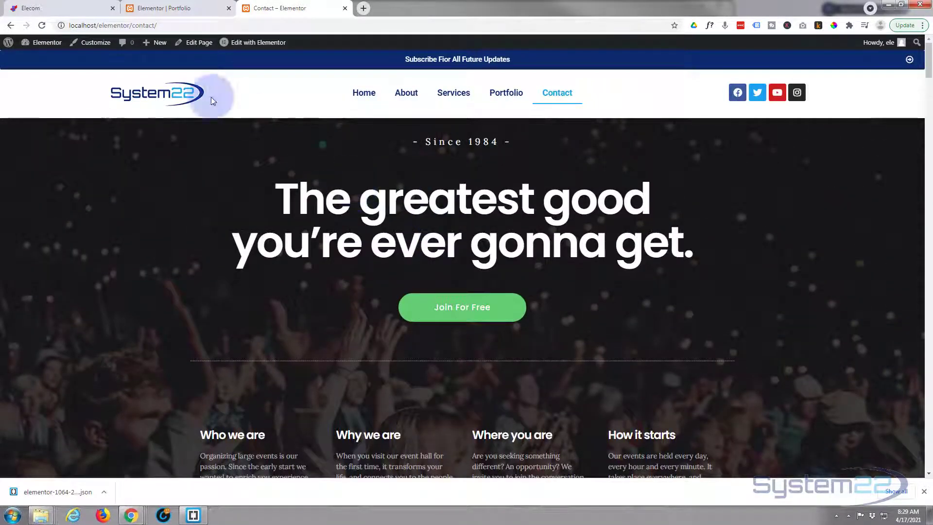
Step: Open the Contact page in Elementor and add an empty section below the dark 'Who we are' section
click(248, 44)
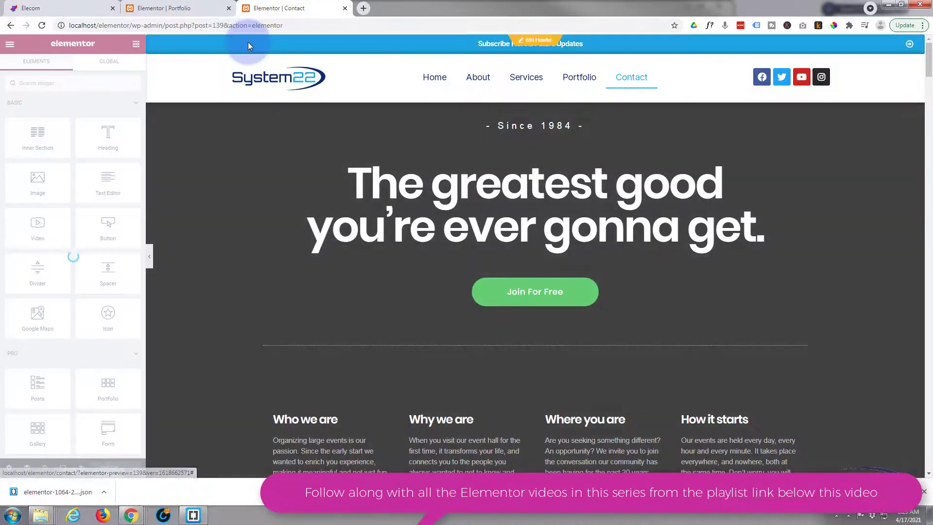
scroll(373, 136, down, 5)
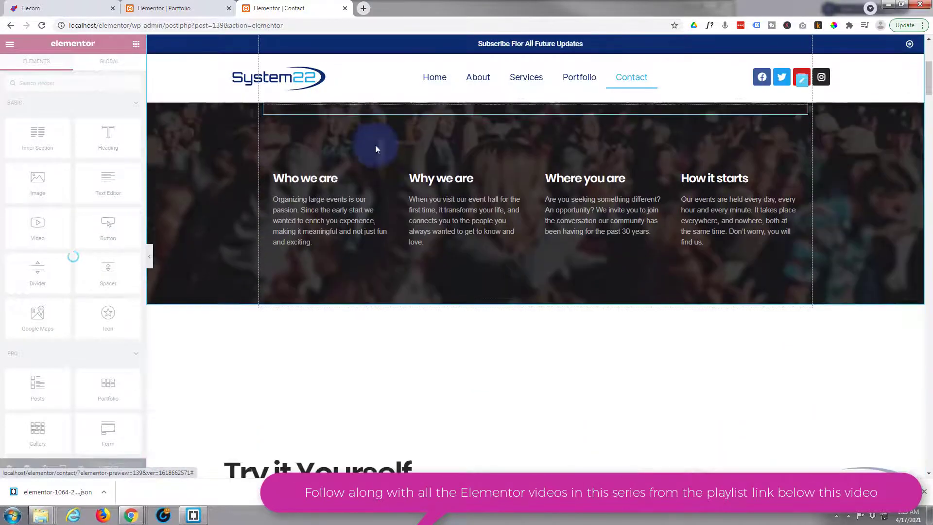
scroll(376, 144, up, 2)
scroll(377, 144, up, 2)
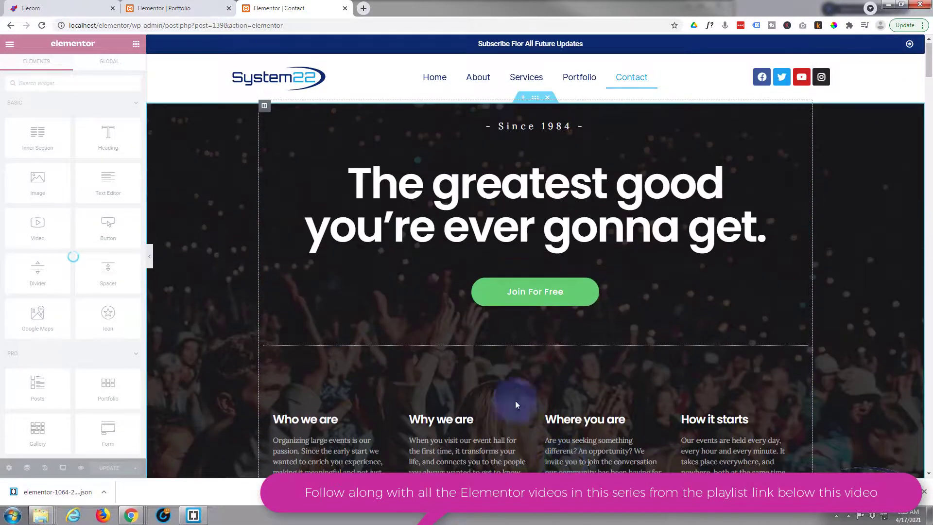
scroll(217, 348, down, 2)
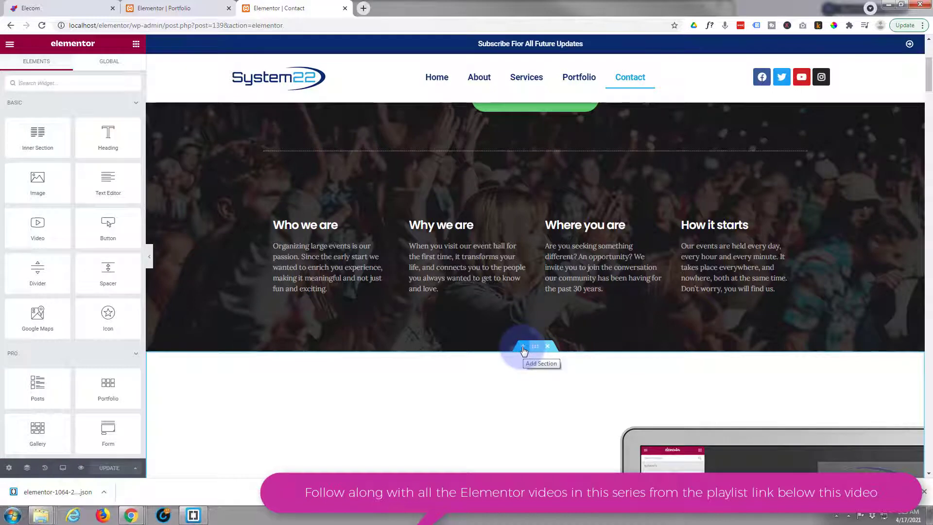
click(523, 349)
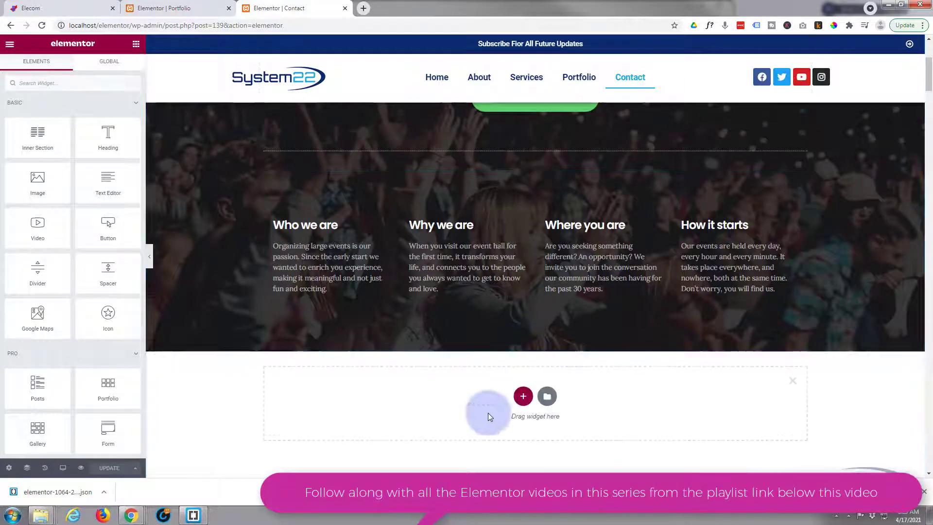
Step: Insert the New2 template from My Templates into the new section on the Contact page
click(548, 397)
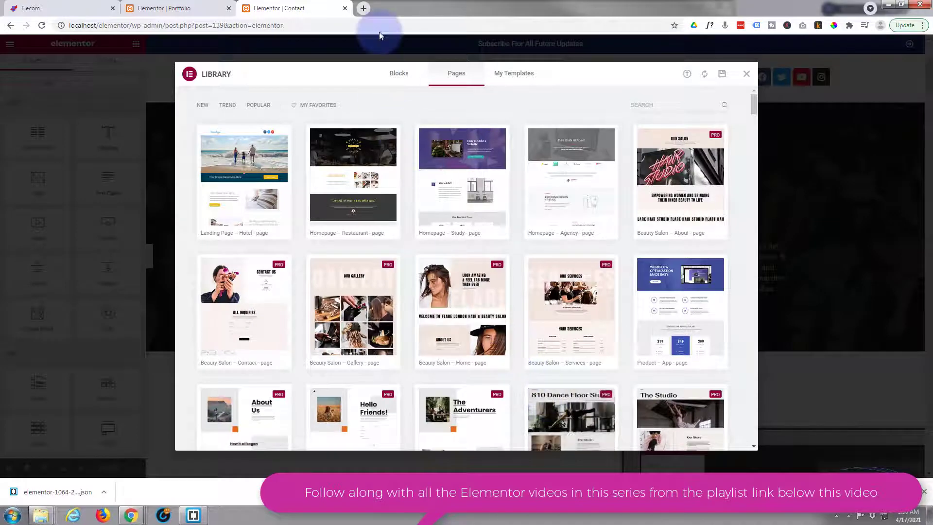
click(514, 77)
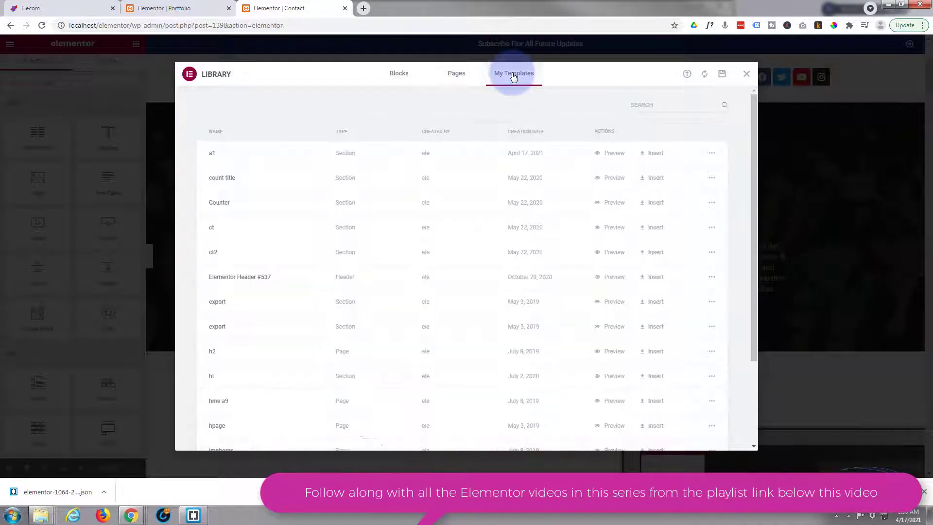
scroll(307, 255, down, 3)
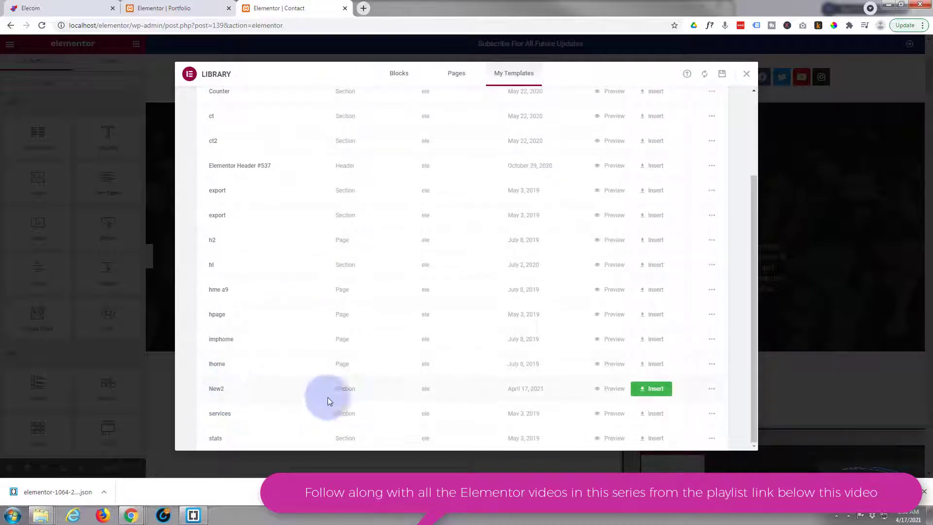
click(656, 390)
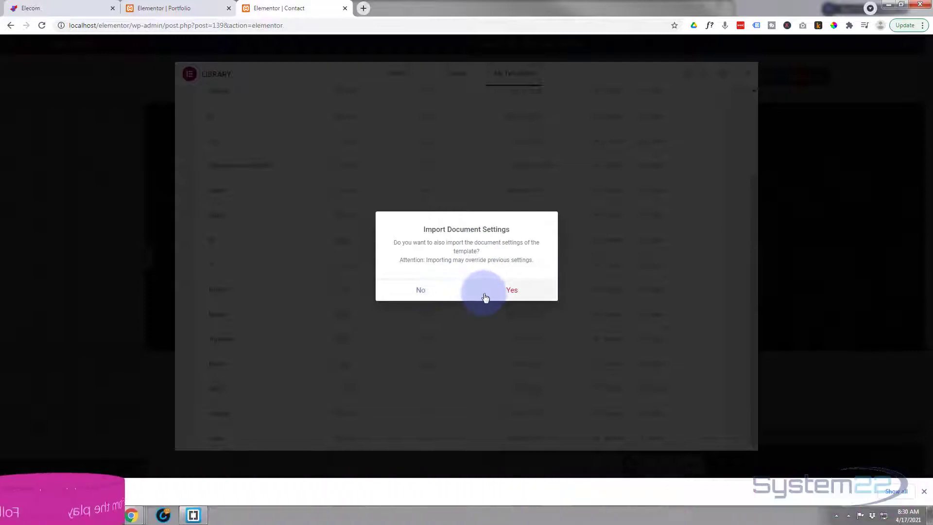
click(423, 293)
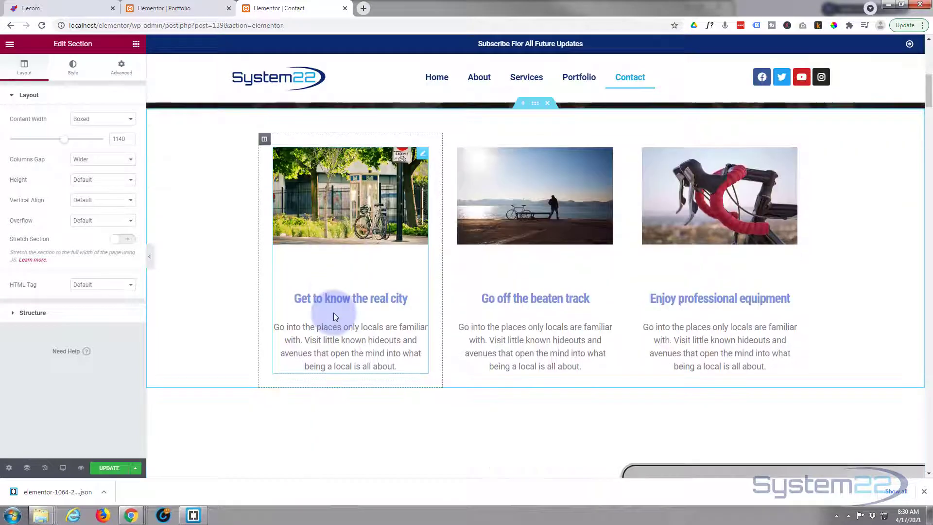
Step: Save the Contact page with UPDATE
scroll(843, 301, up, 2)
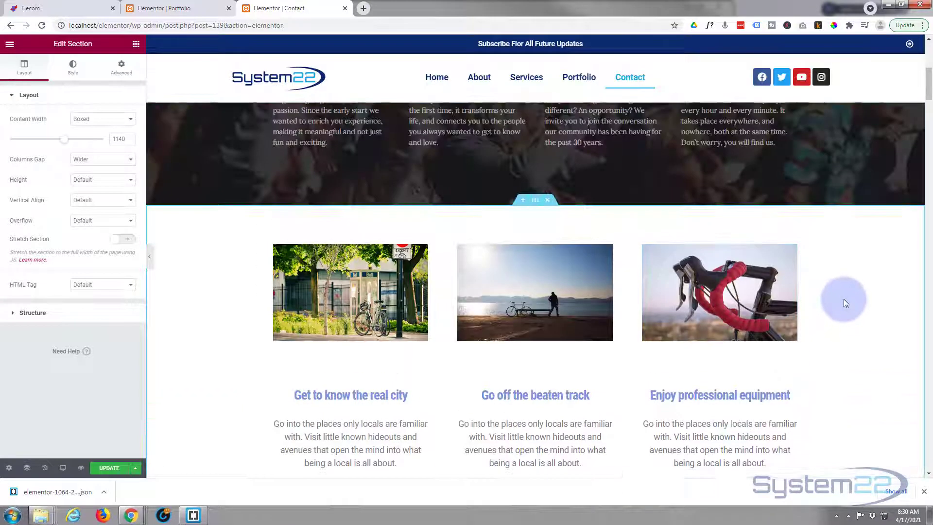
scroll(852, 287, down, 1)
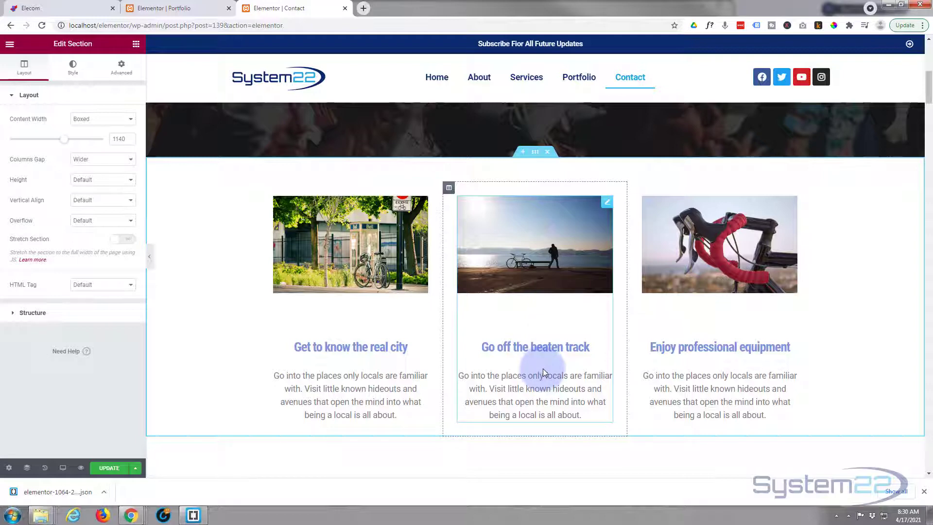
click(103, 472)
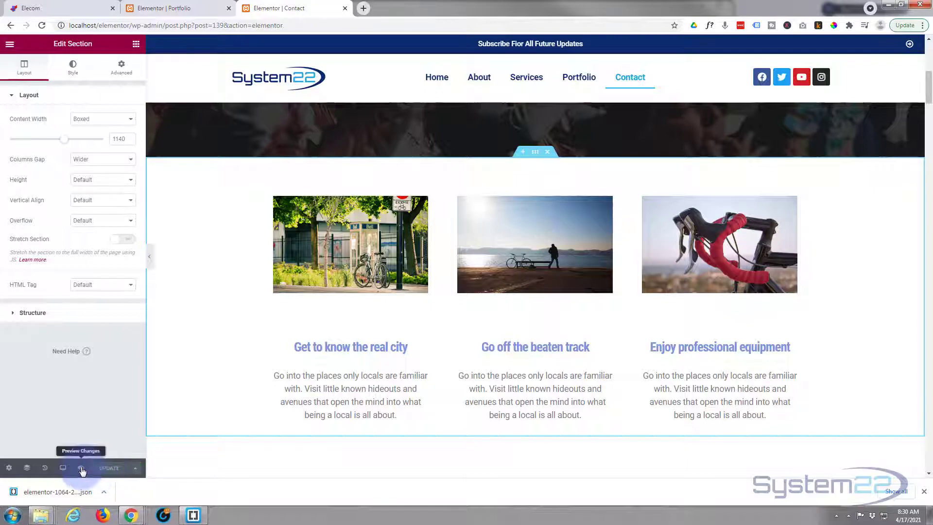
Step: Preview the saved Contact page and scroll through the new three-image section
click(81, 468)
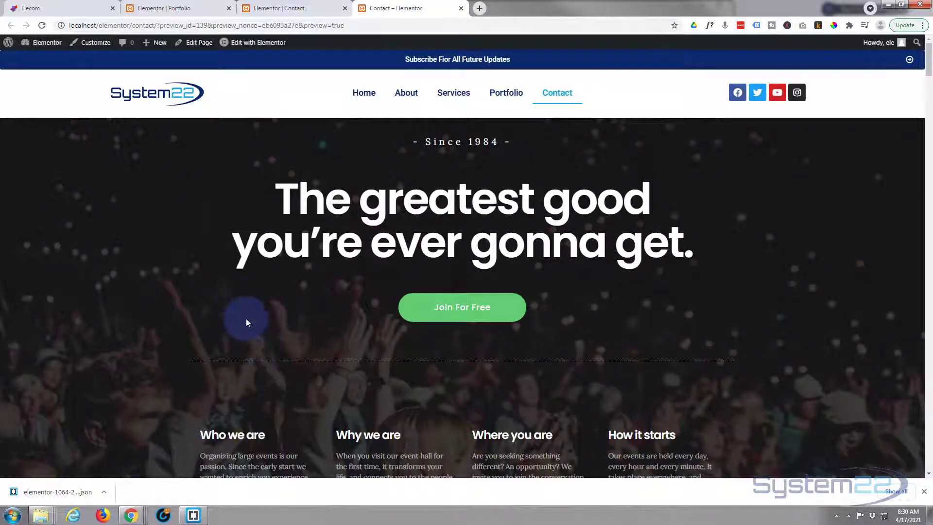
scroll(243, 311, down, 3)
scroll(240, 301, down, 5)
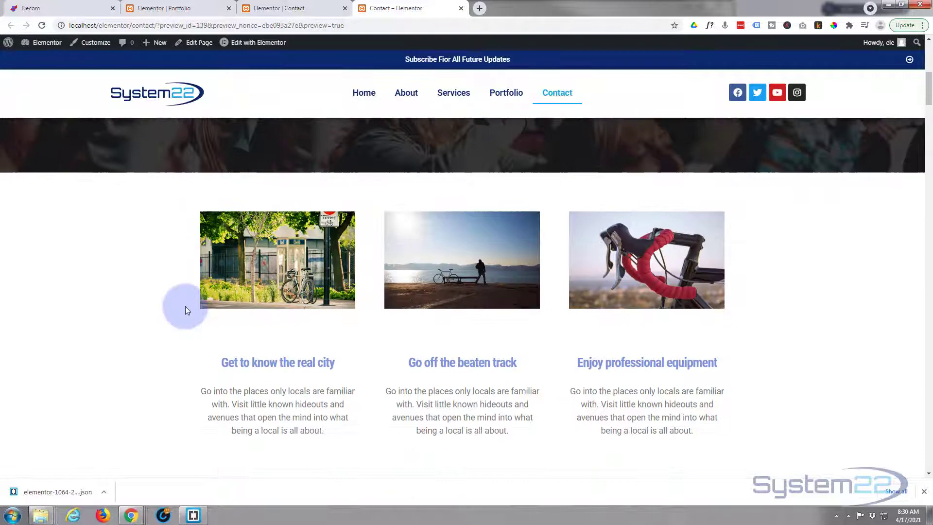
scroll(187, 302, down, 1)
scroll(187, 302, up, 2)
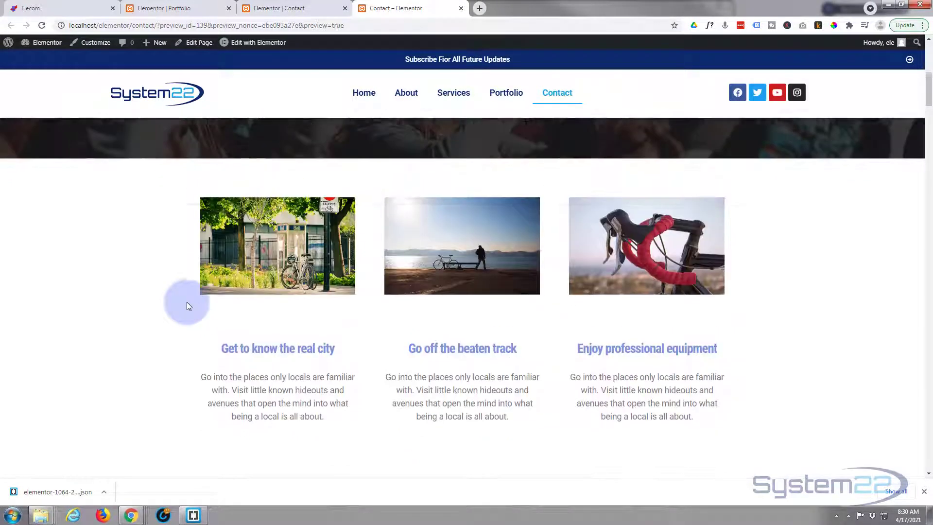
scroll(187, 302, up, 8)
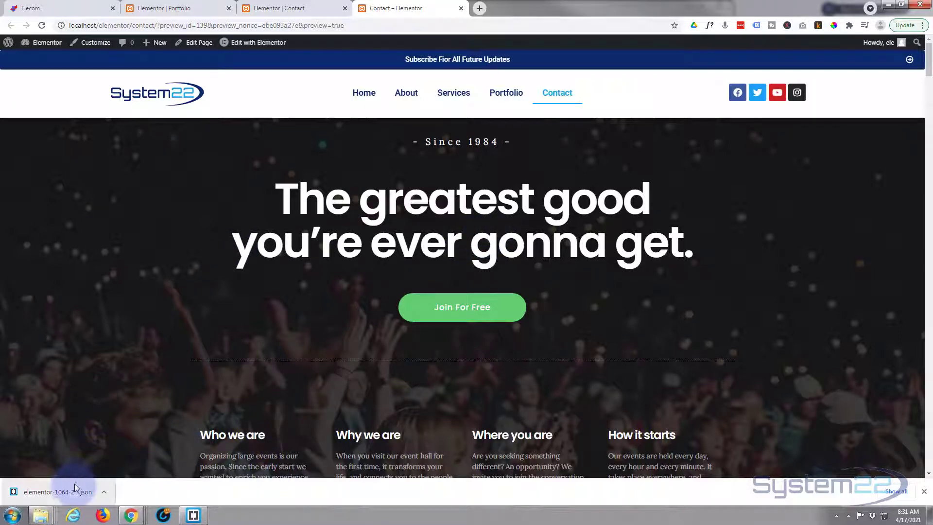
Step: Open the Elecom Tech Home page in the Elementor editor
click(70, 8)
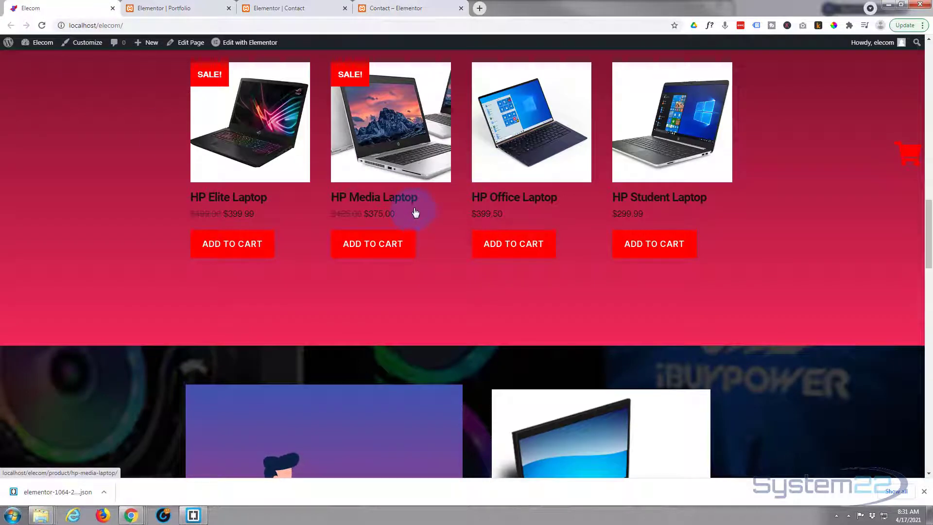
click(255, 43)
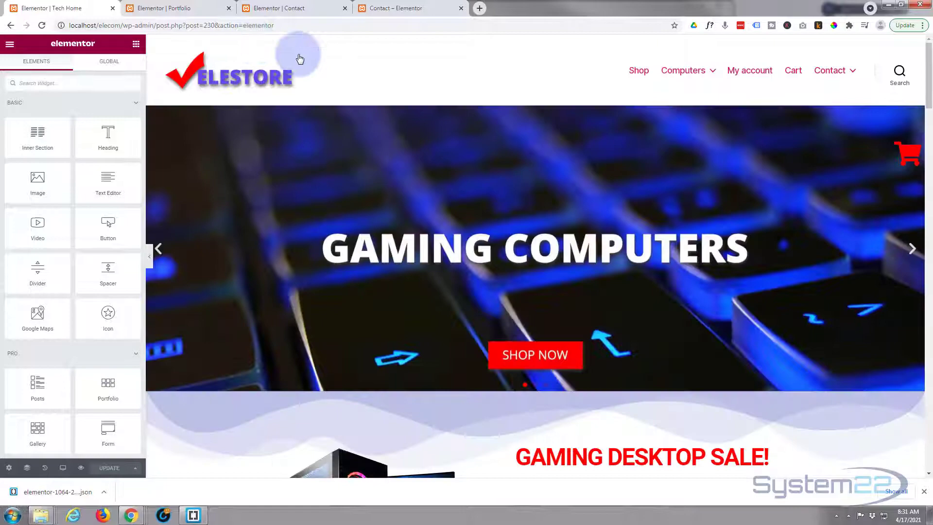
scroll(352, 135, down, 7)
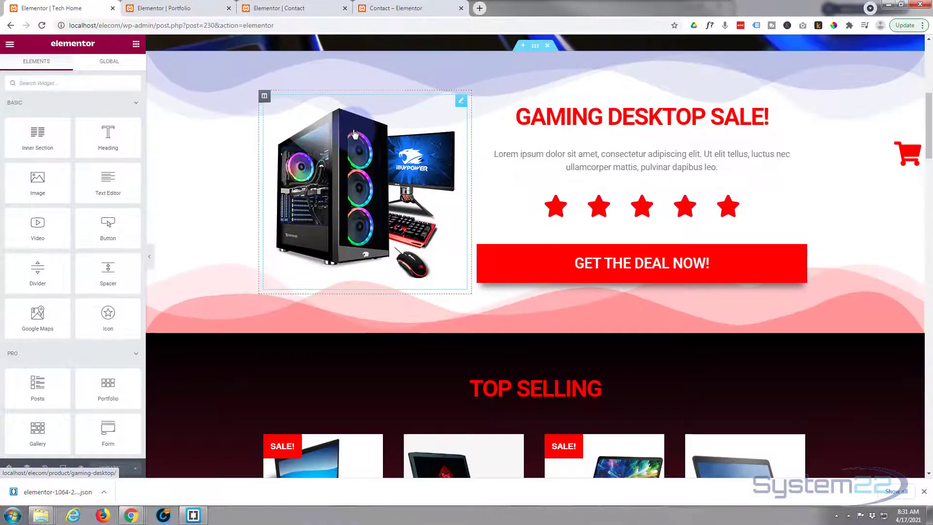
Step: Add an empty section above TOP SELLING and open the template library for it
scroll(354, 135, down, 3)
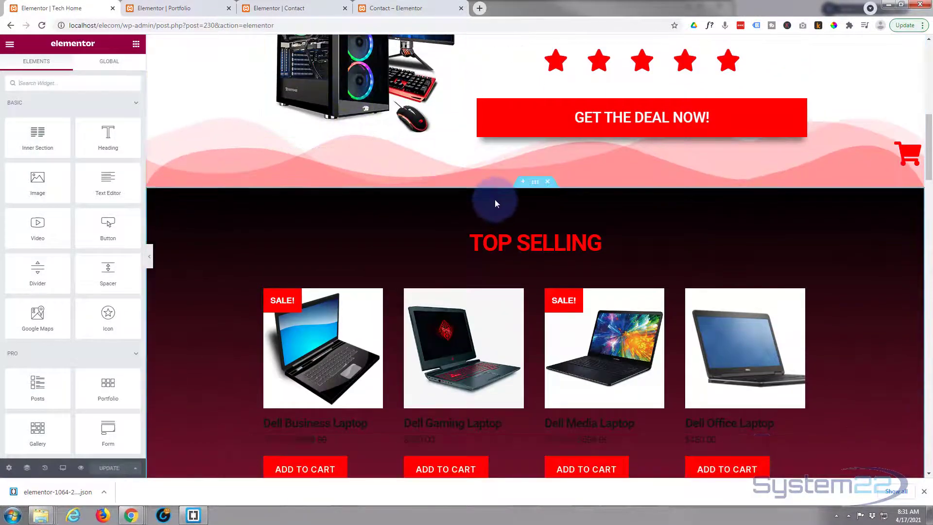
click(523, 183)
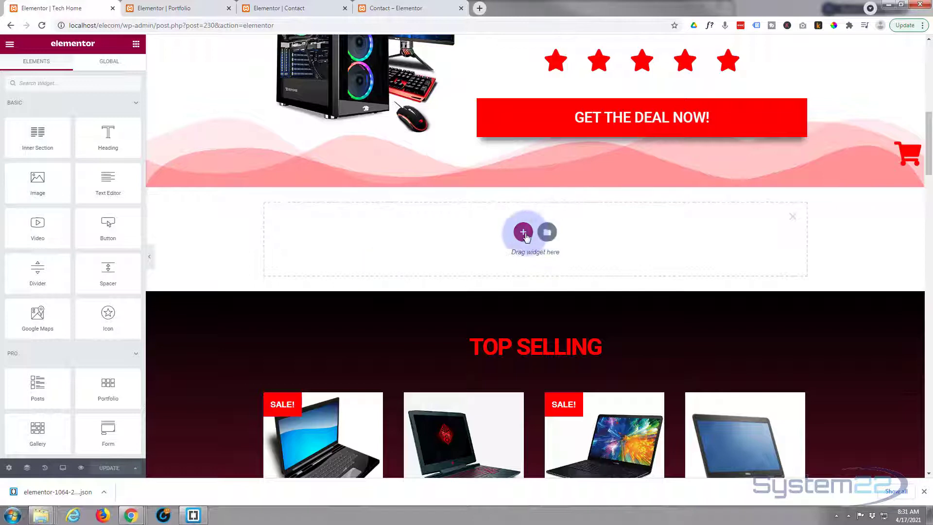
click(546, 232)
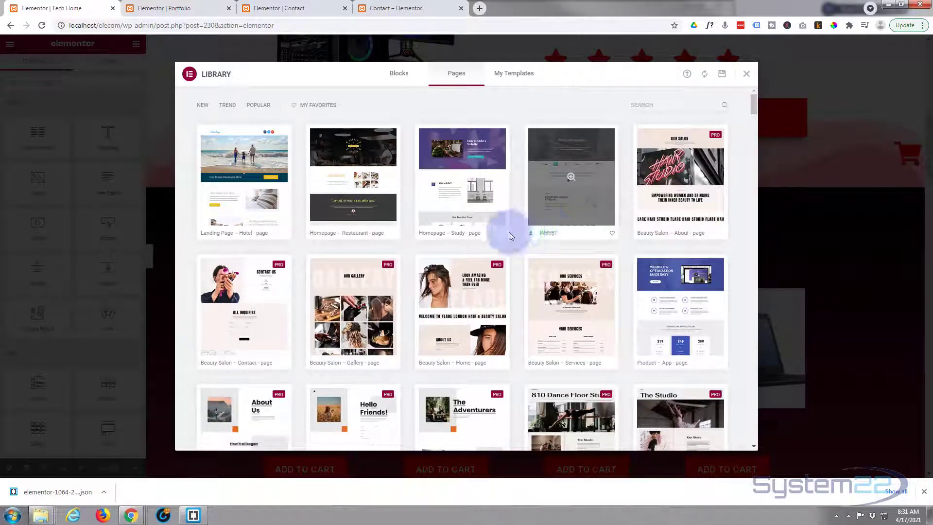
click(519, 79)
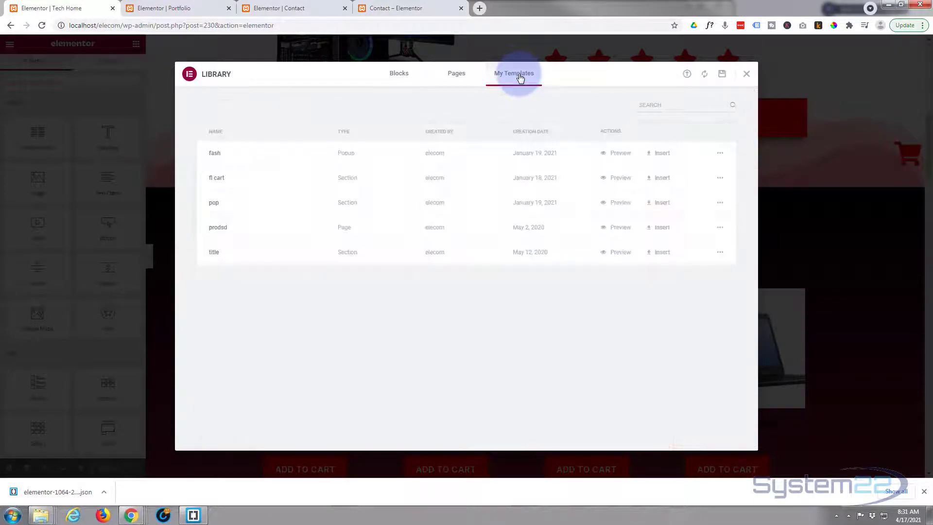
click(687, 75)
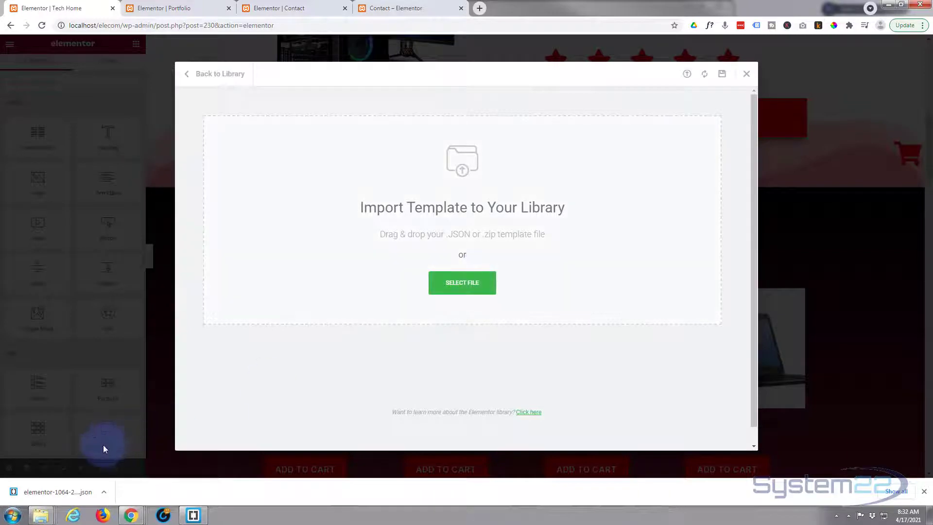
drag(35, 498, 433, 236)
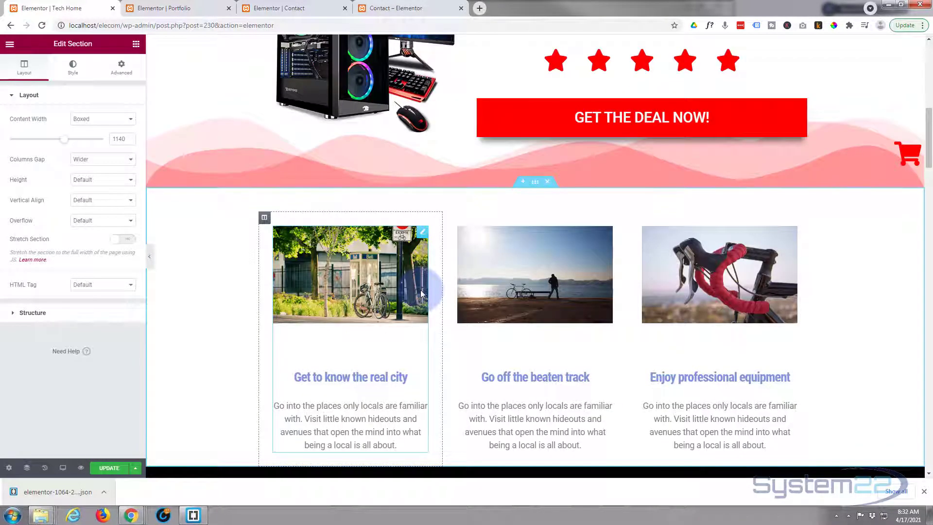
Step: Save the Tech Home page with the inserted three-image section
scroll(857, 303, down, 3)
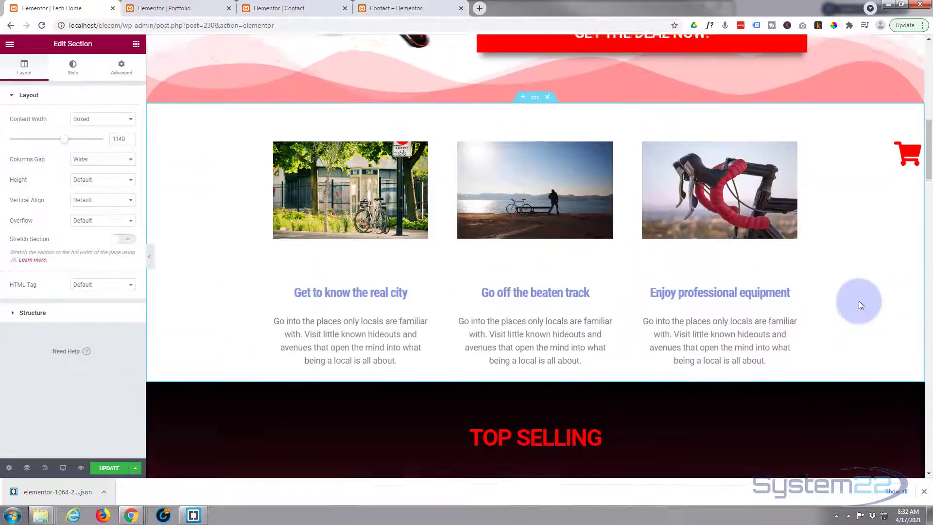
scroll(858, 304, up, 2)
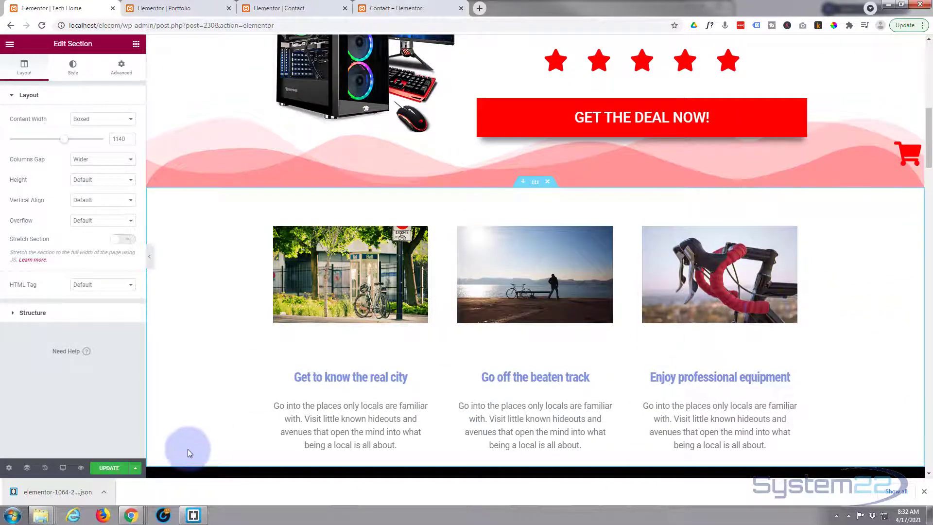
click(108, 468)
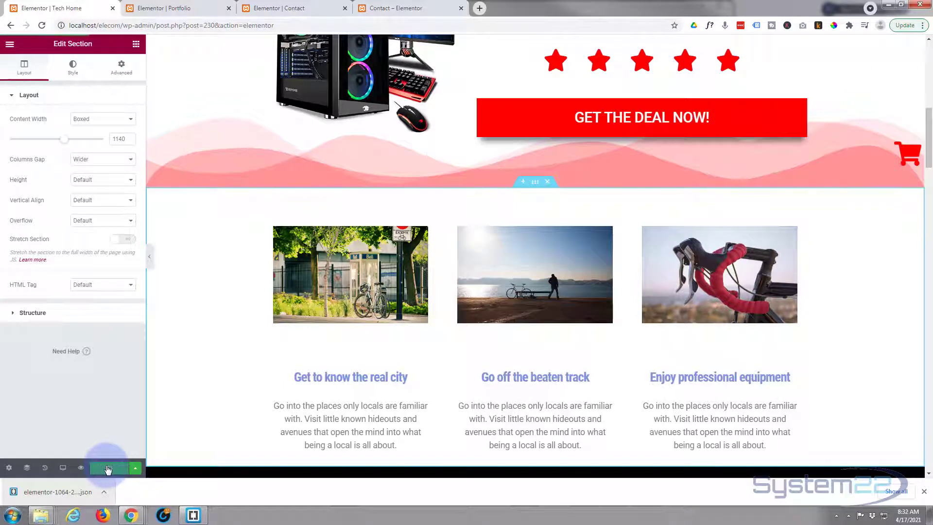
Step: Preview the updated Tech Home page and scroll through it
click(81, 469)
scroll(289, 97, down, 4)
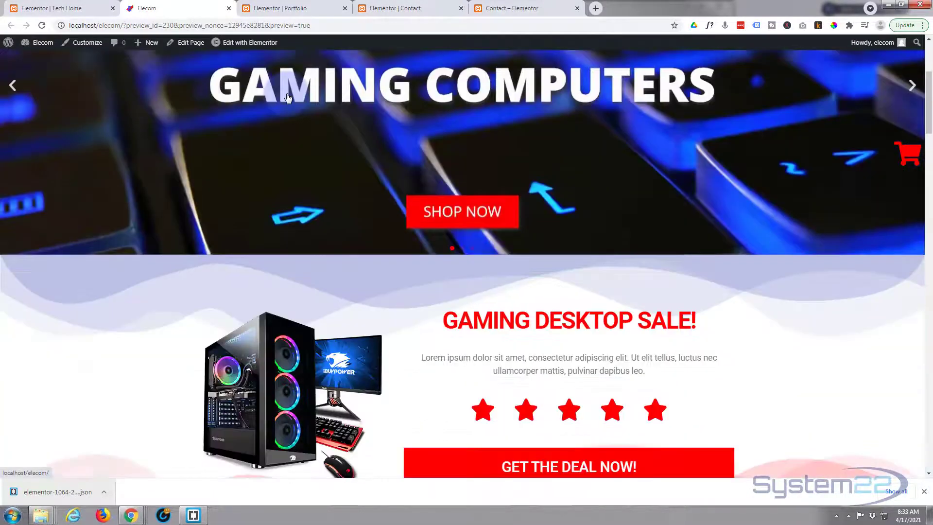
scroll(289, 96, down, 8)
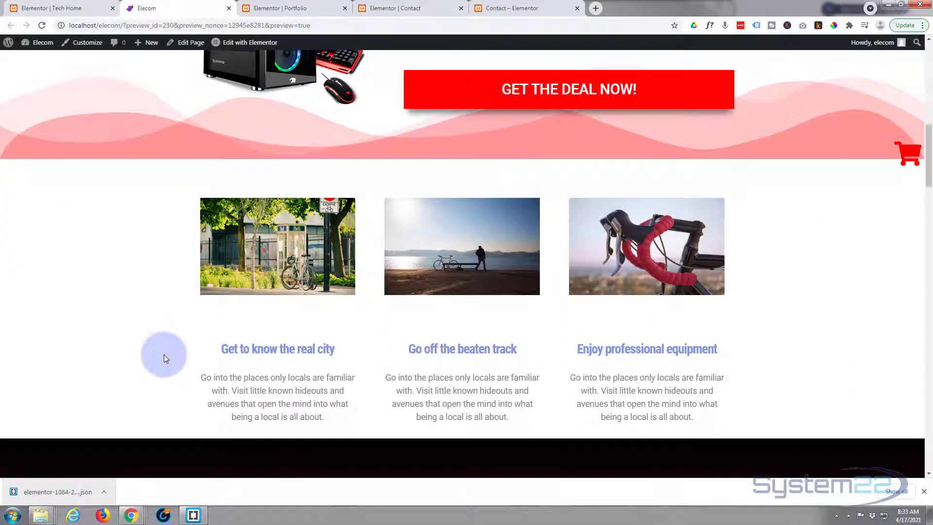
scroll(163, 357, down, 2)
scroll(163, 358, up, 3)
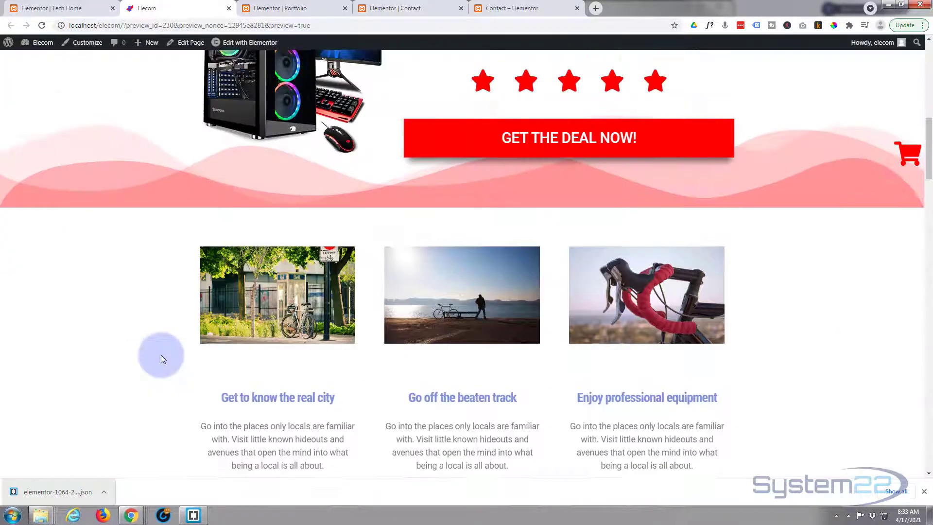
scroll(161, 355, up, 6)
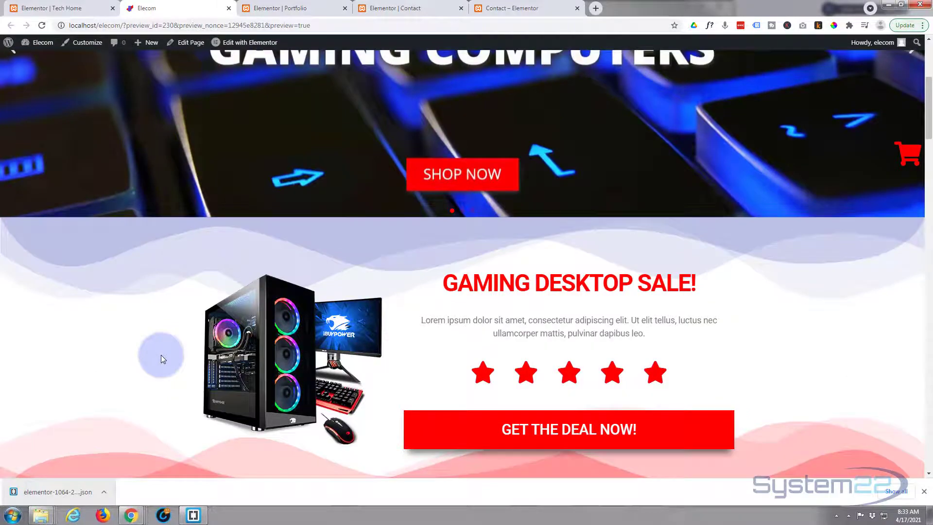
scroll(161, 354, up, 5)
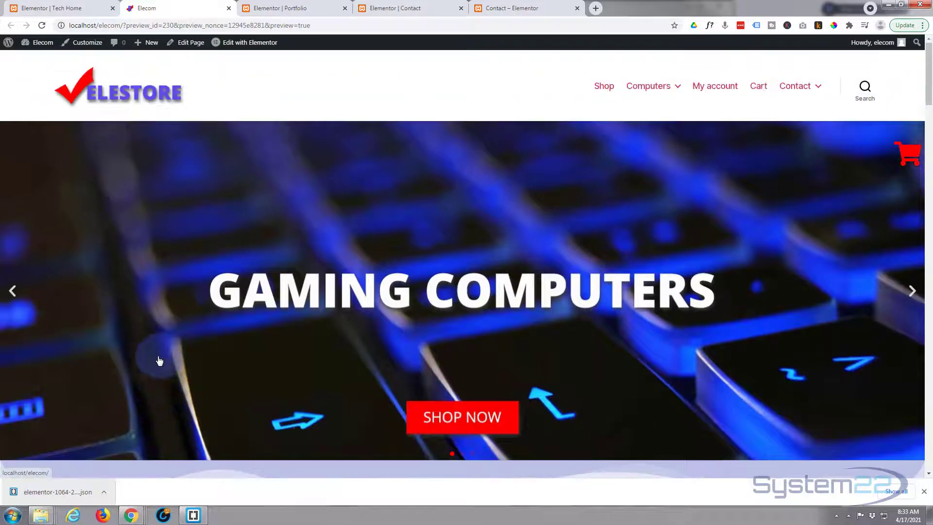
click(410, 9)
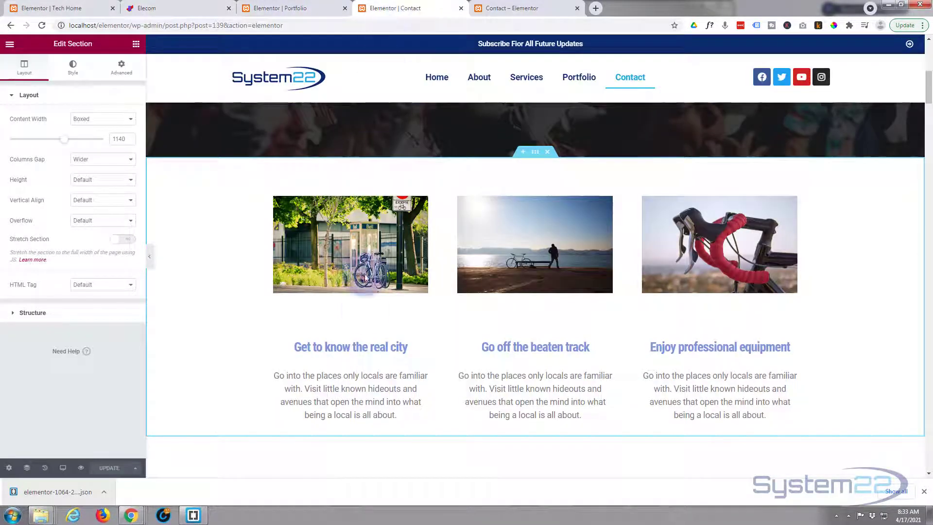
click(506, 8)
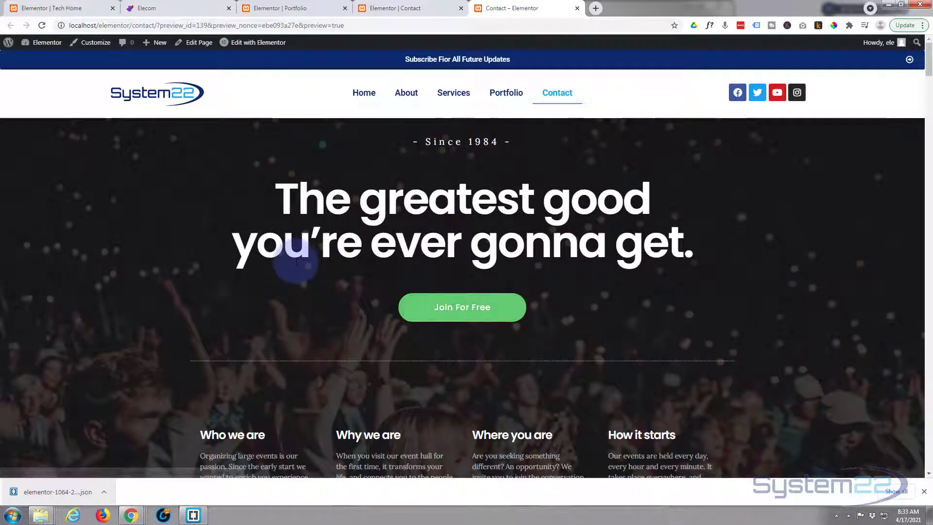
click(404, 8)
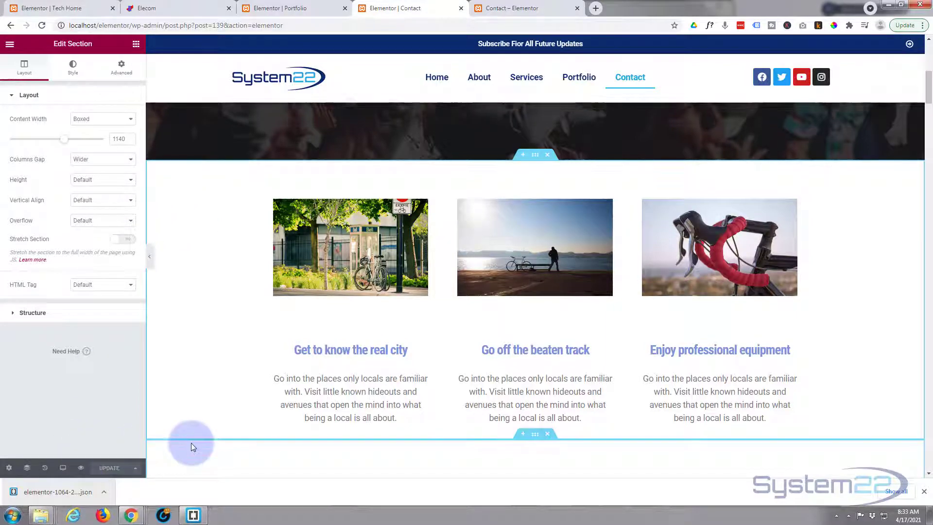
scroll(191, 443, up, 8)
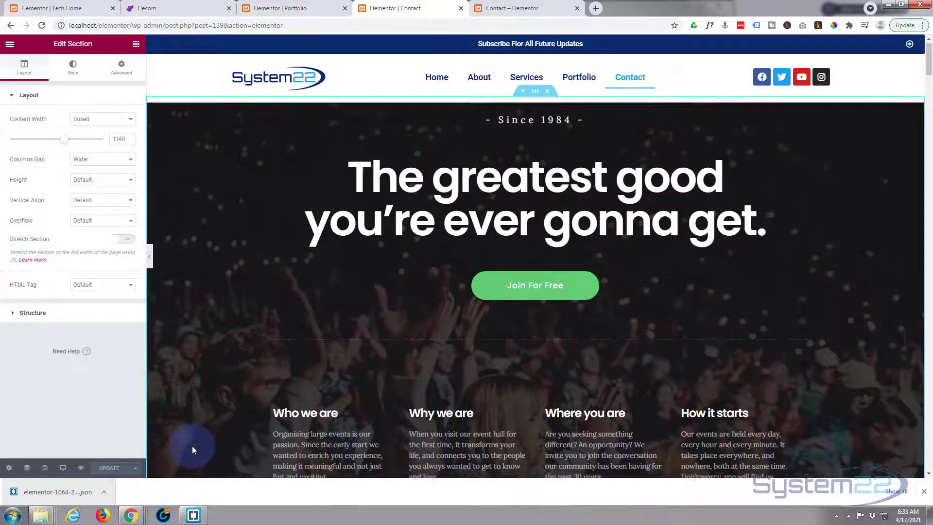
scroll(193, 447, down, 8)
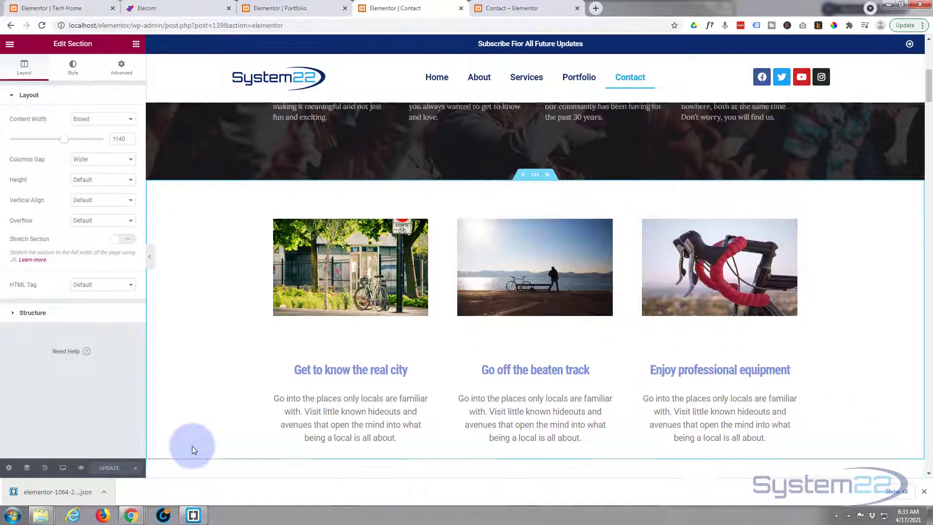
scroll(191, 445, down, 8)
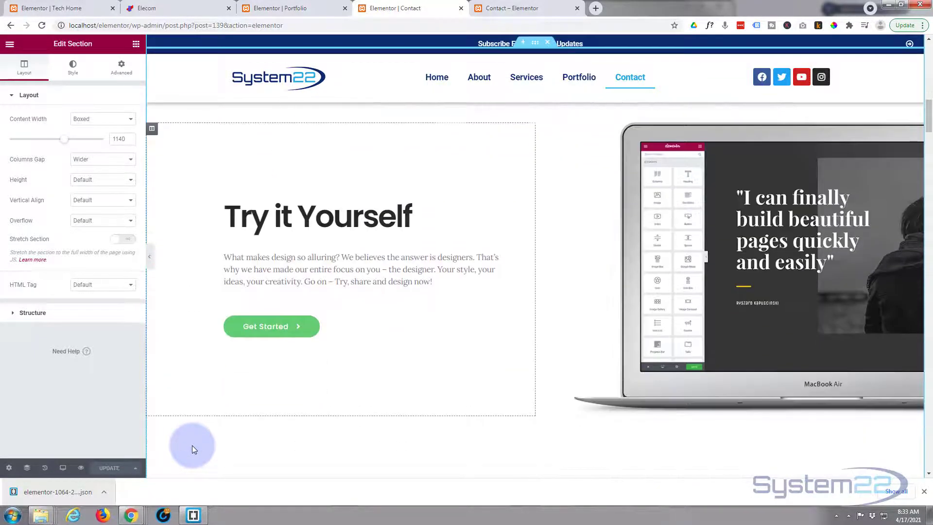
scroll(191, 445, down, 8)
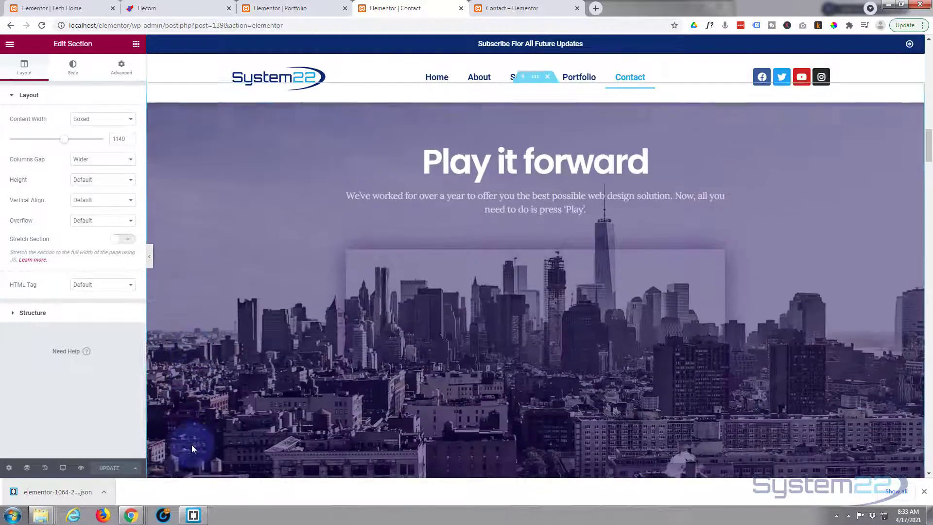
scroll(192, 444, down, 1)
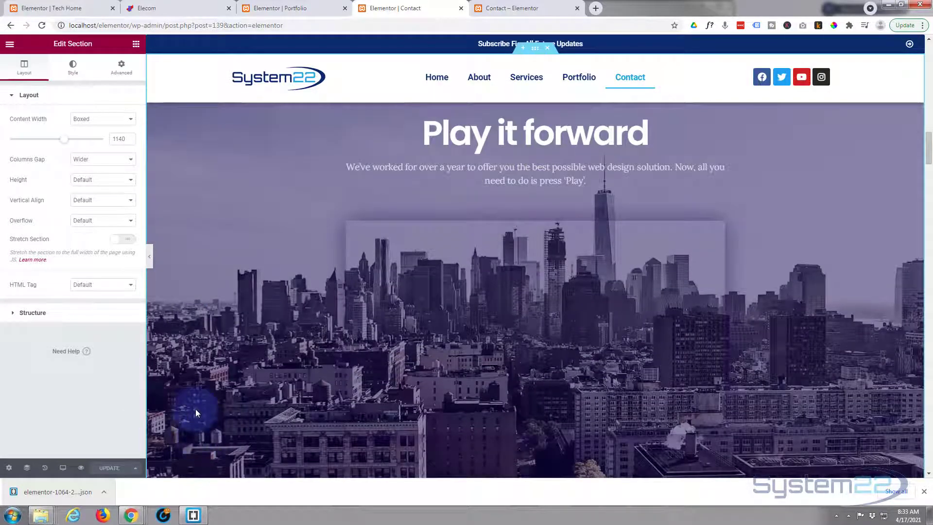
click(117, 389)
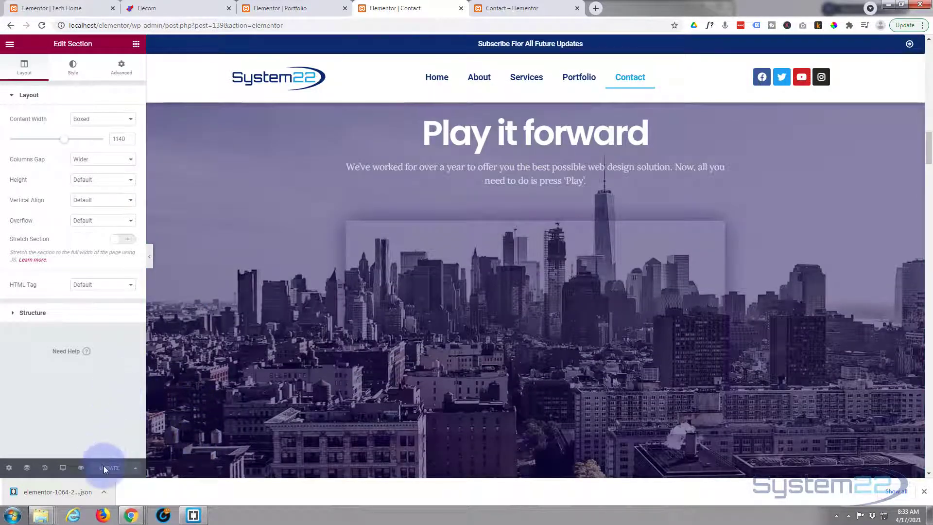
Step: Save the entire Contact page as template Newpage1, then close the template library
click(134, 467)
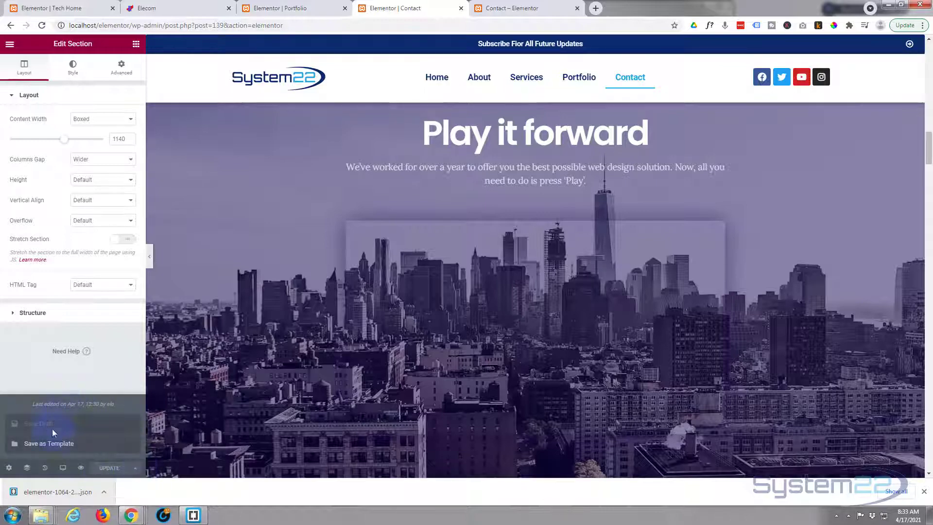
click(65, 449)
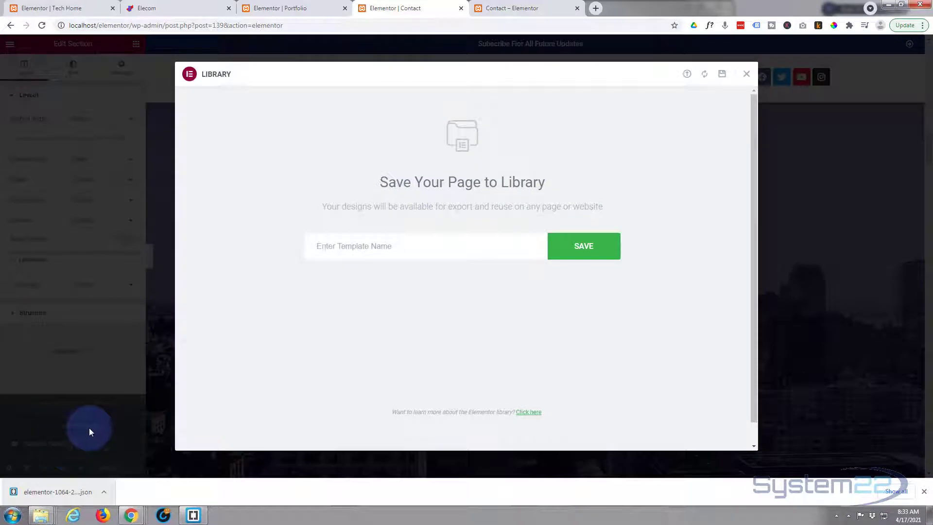
click(321, 252)
text(Newpa)
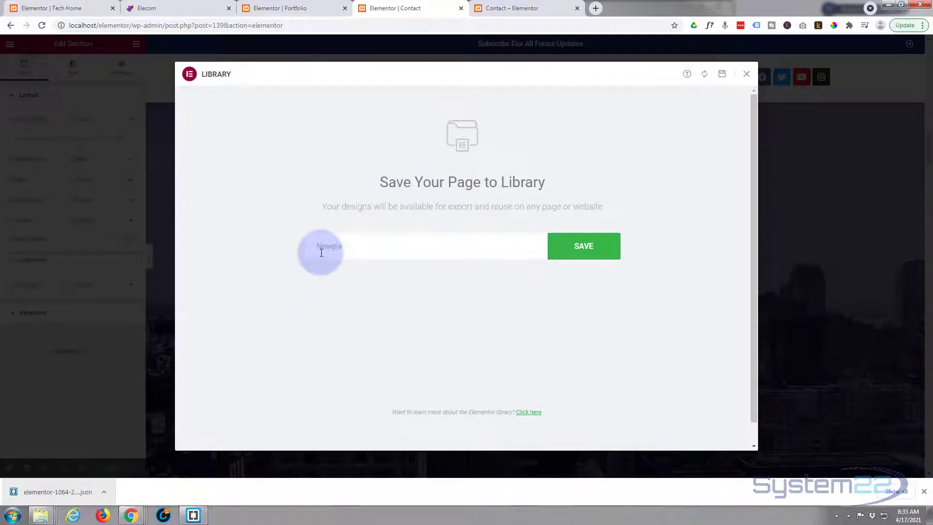
text(ge1)
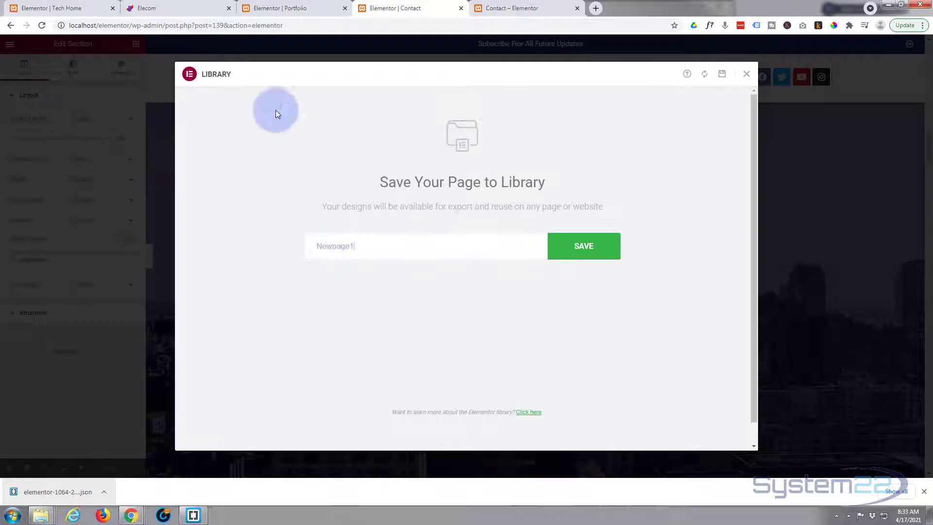
click(580, 250)
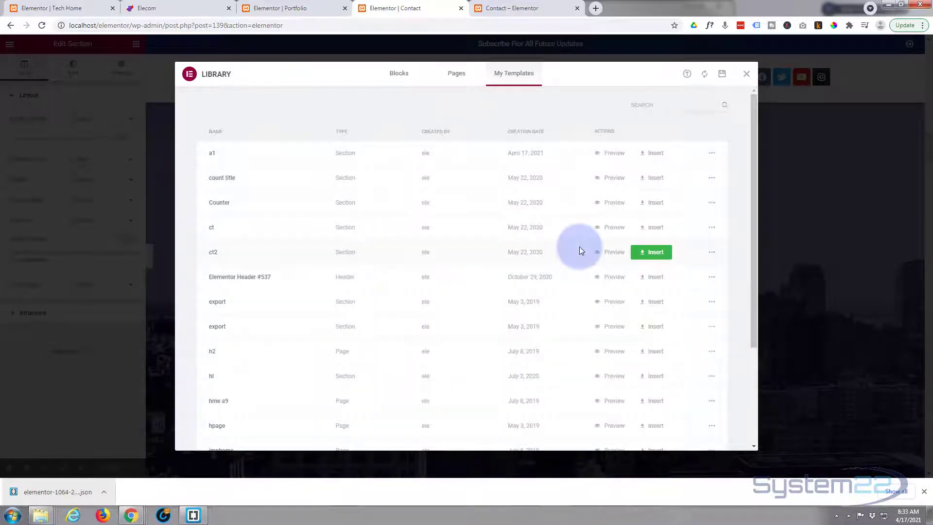
scroll(489, 244, down, 3)
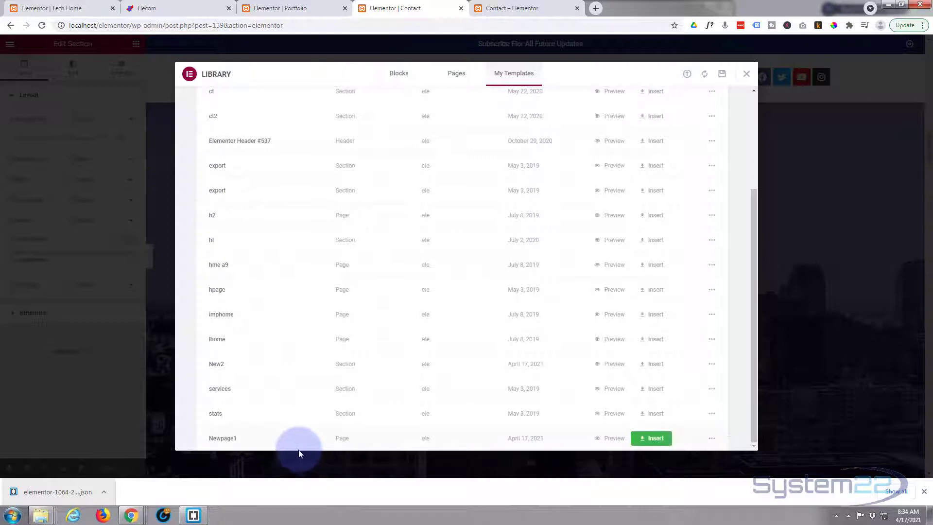
click(746, 76)
Step: Start a new WordPress page titled 'New page 2'
click(530, 9)
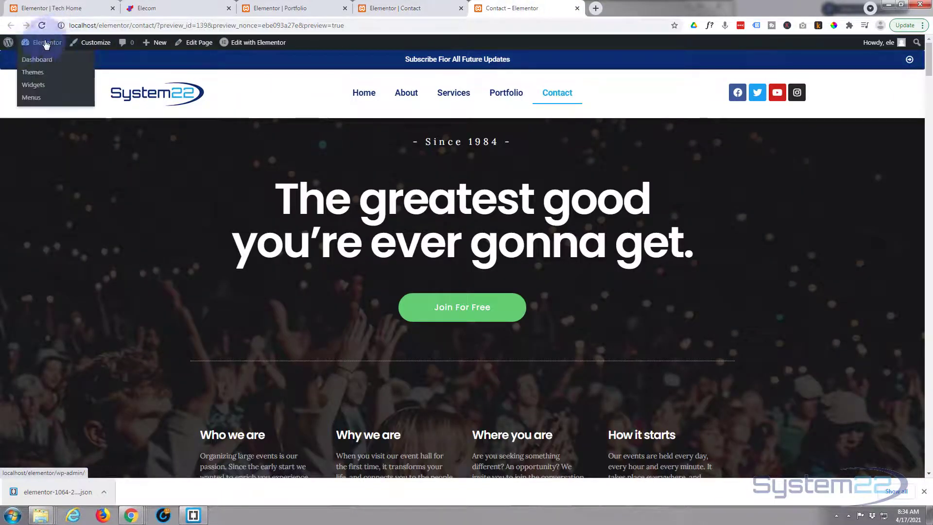
mouse_move(157, 47)
click(156, 85)
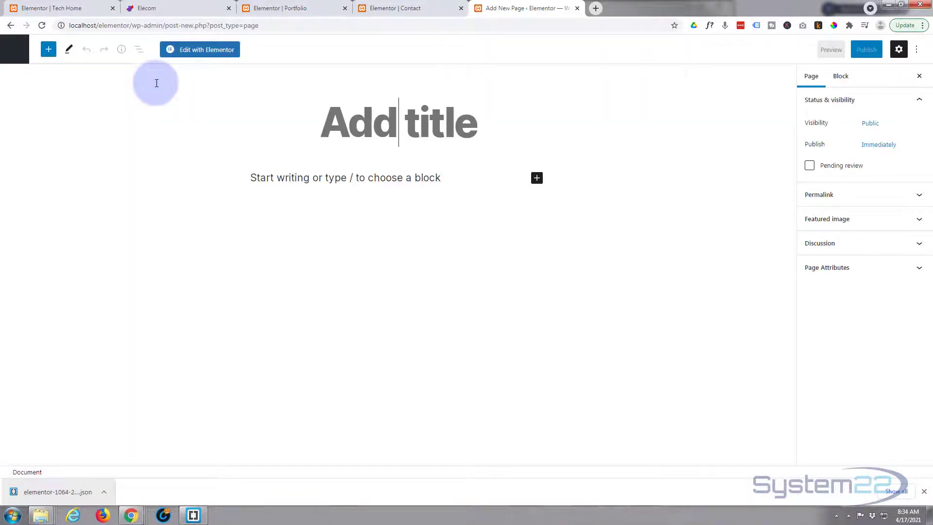
text(New )
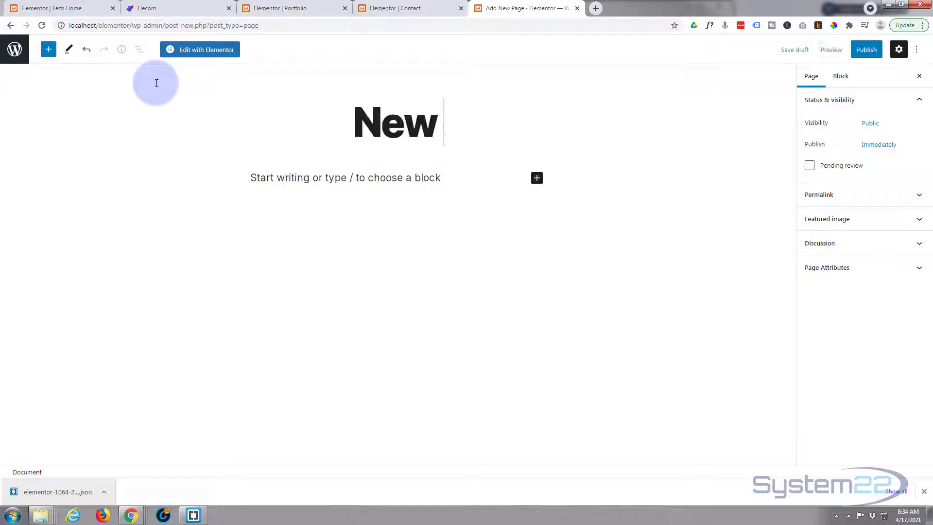
text(page 2)
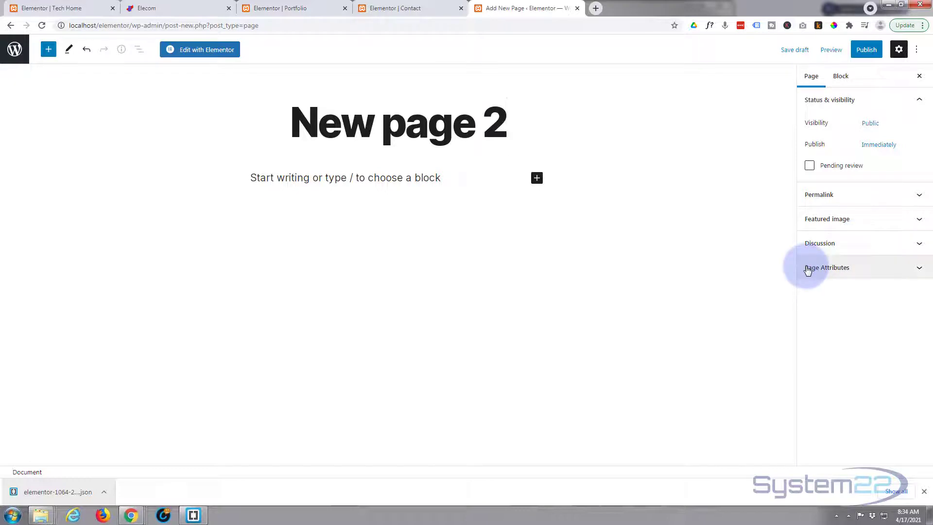
Step: Set the page template to Elementor Full Width and open the page in Elementor
click(919, 269)
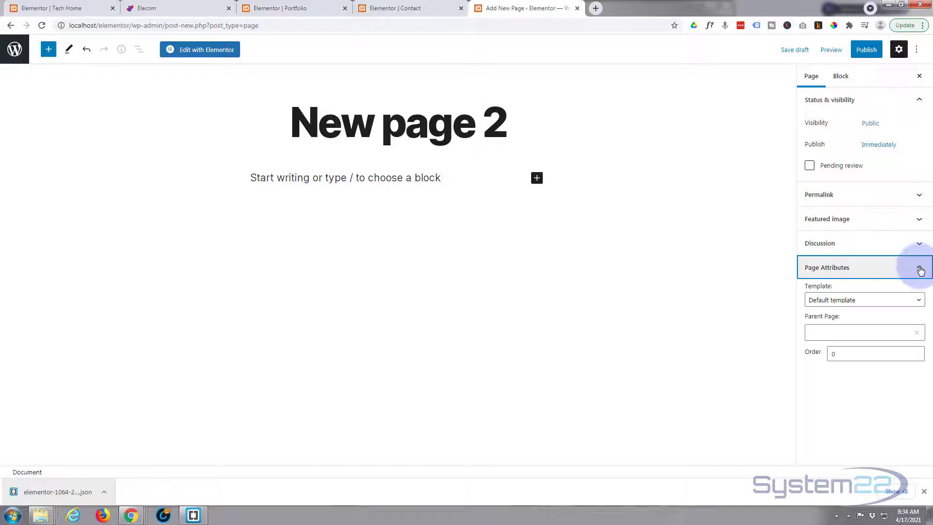
click(885, 299)
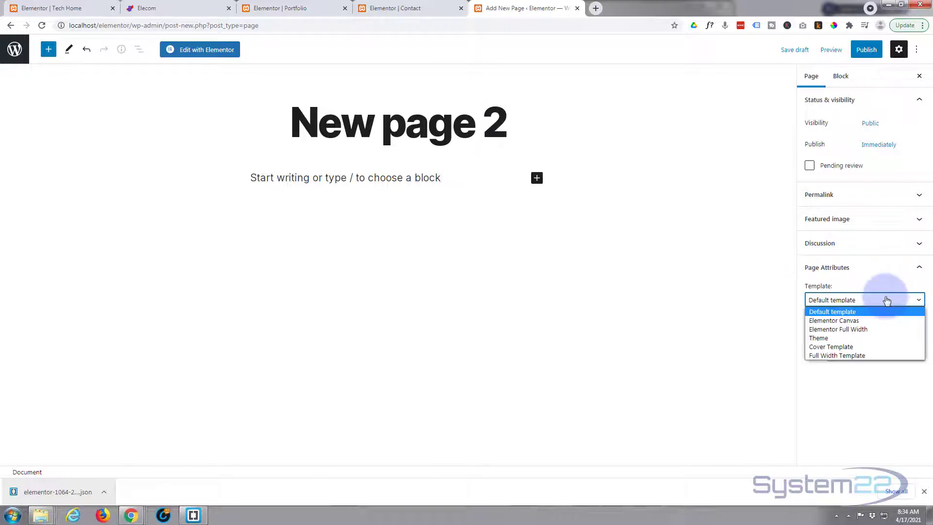
click(859, 330)
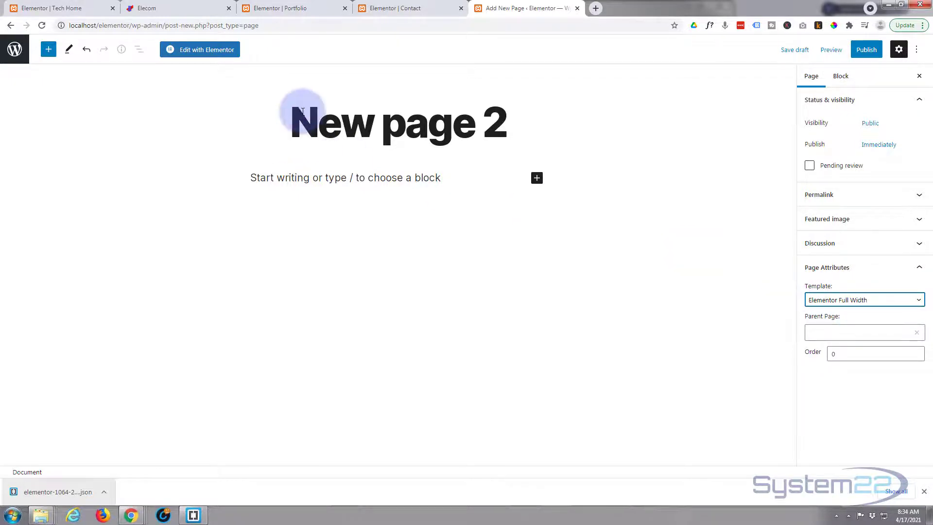
click(221, 50)
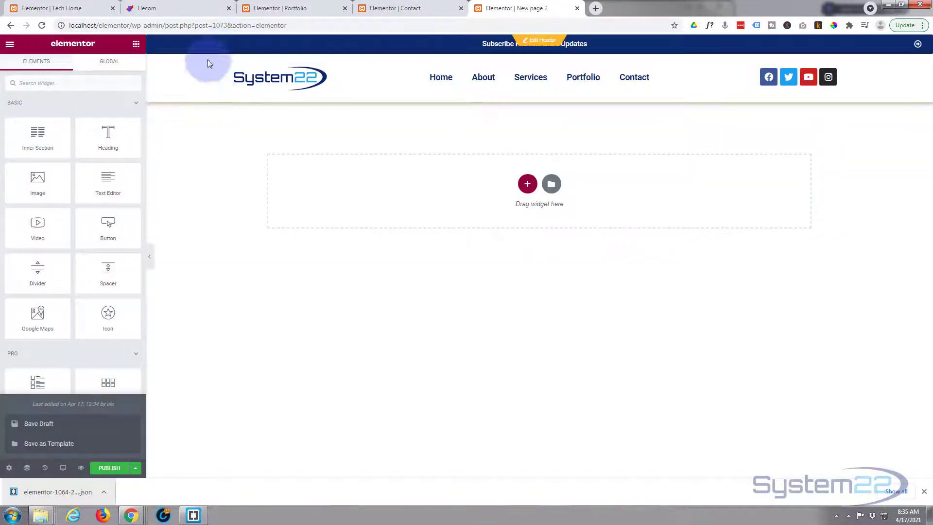
Step: Insert the Newpage1 template from My Templates, declining its document settings, and review the result
click(552, 184)
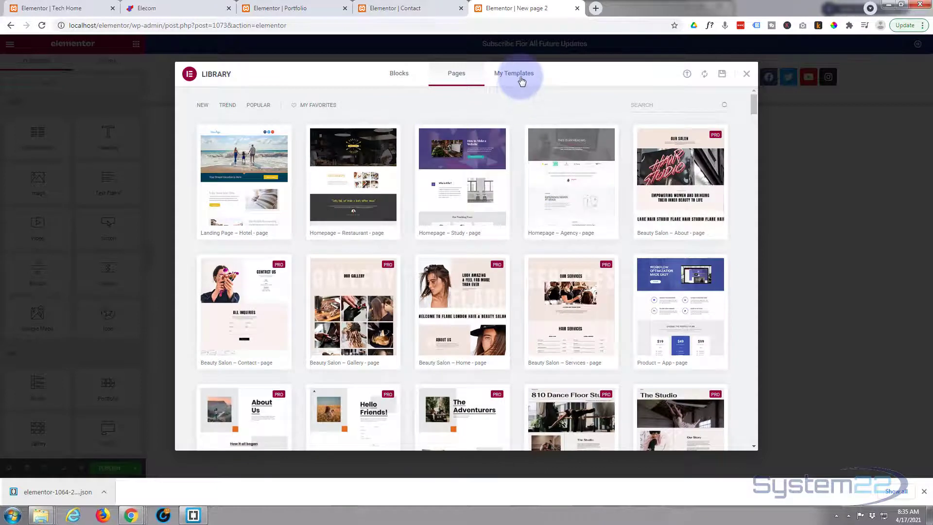
click(521, 77)
scroll(453, 202, down, 3)
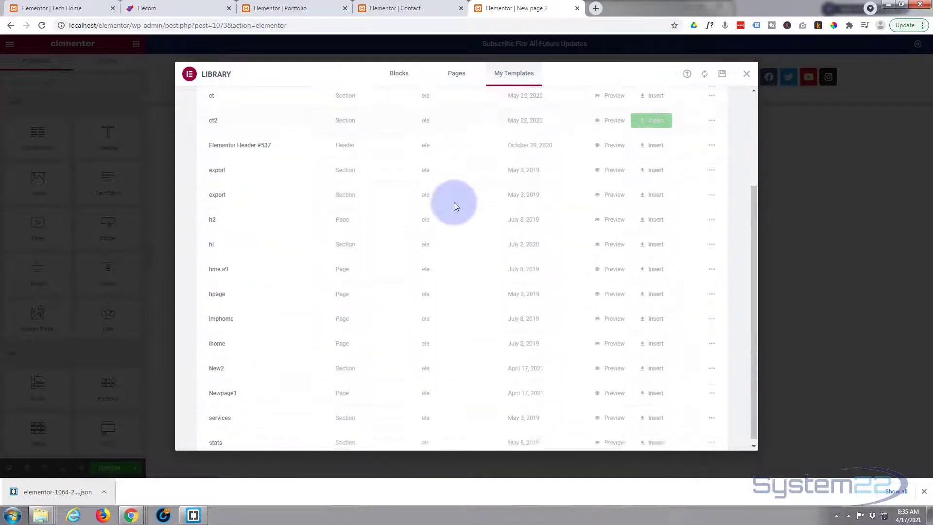
click(660, 389)
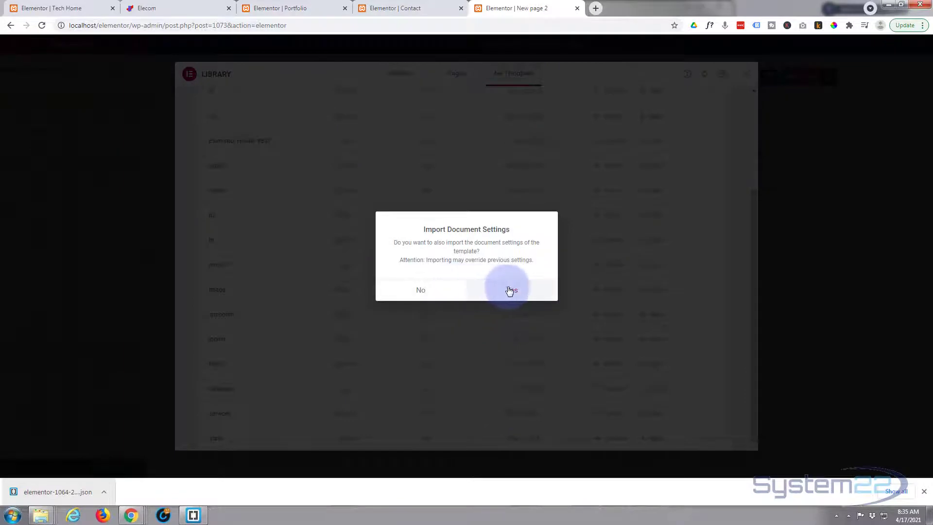
click(430, 292)
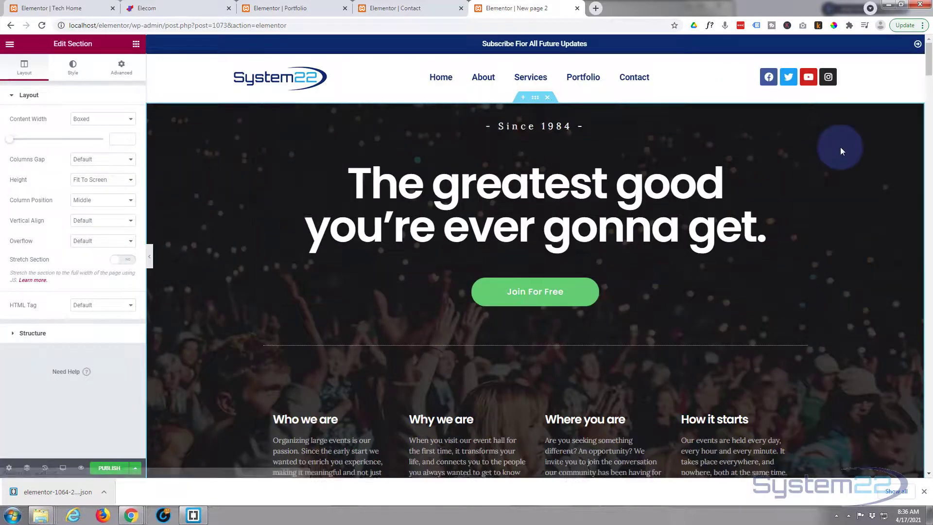
scroll(840, 148, down, 15)
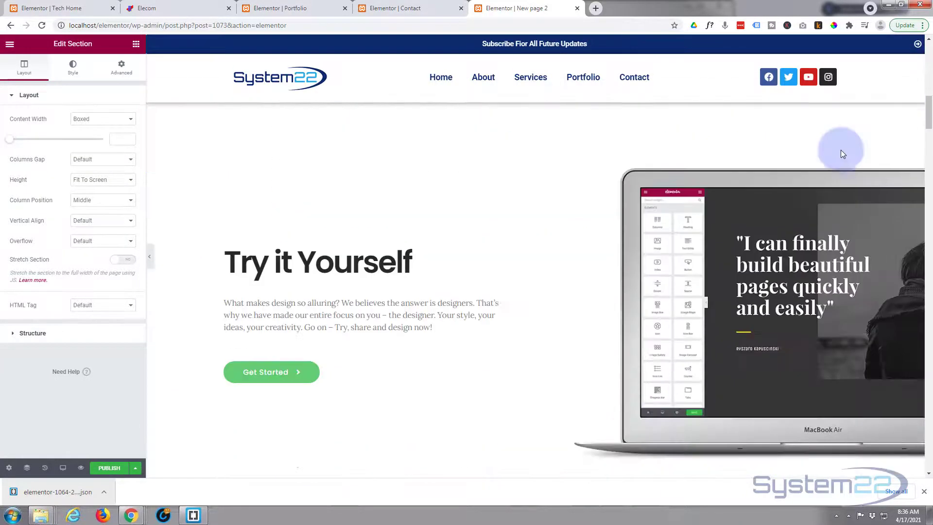
scroll(842, 153, down, 12)
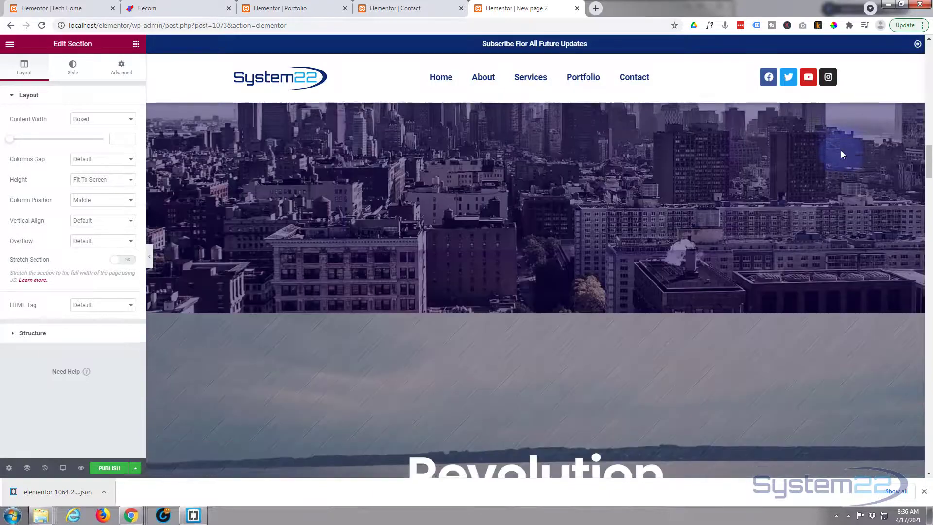
scroll(841, 151, down, 9)
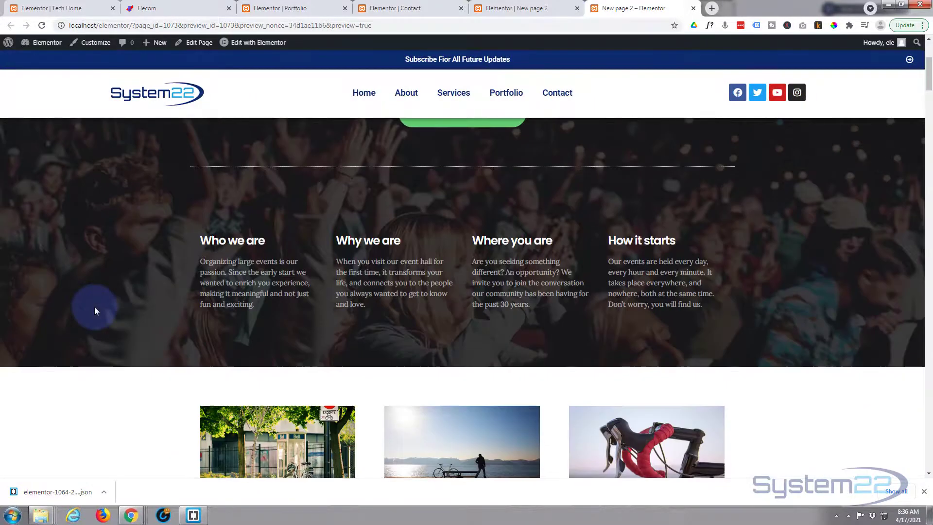
Step: Scroll the New page 2 preview from 'The greatest good' hero down to Play it forward
scroll(94, 307, down, 16)
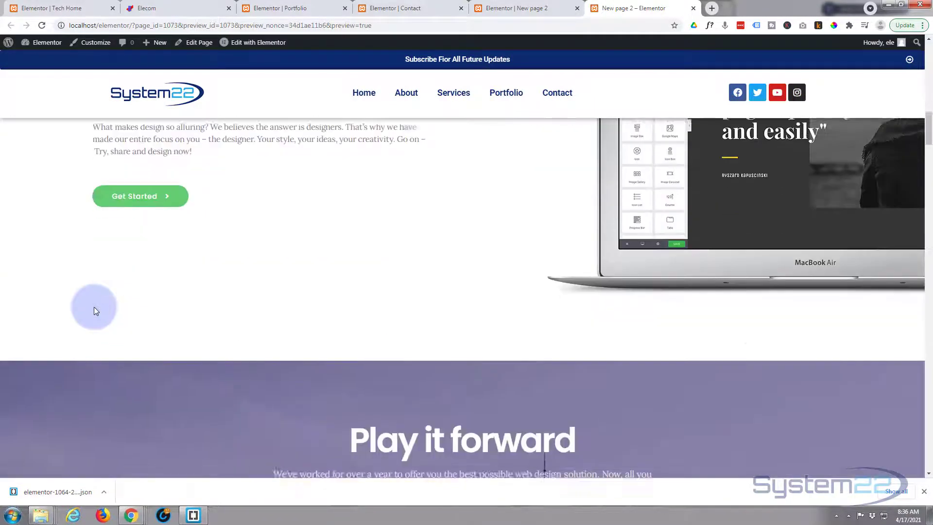
scroll(94, 309, down, 7)
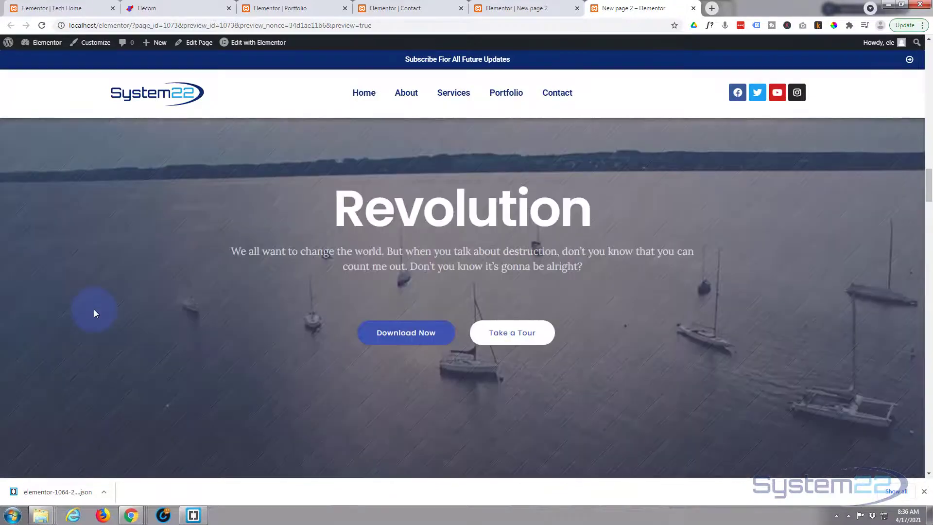
scroll(95, 310, up, 7)
scroll(94, 310, up, 15)
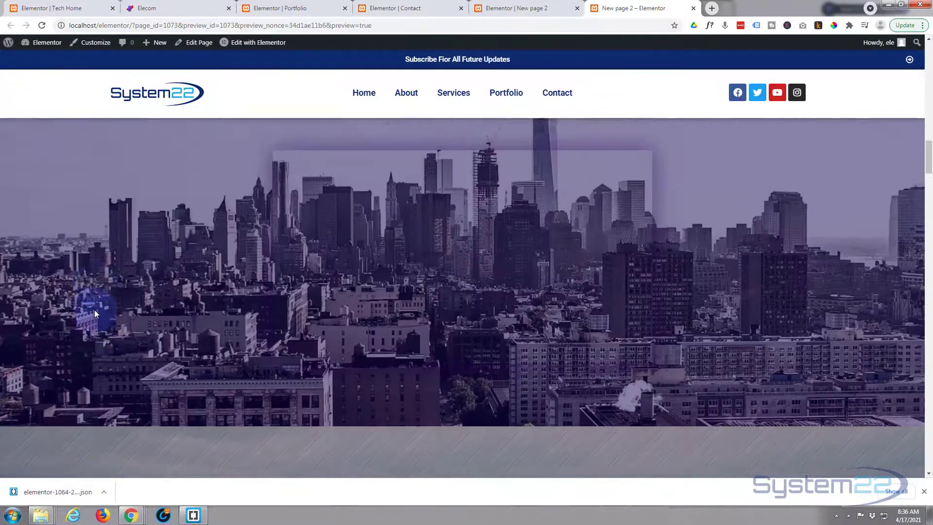
scroll(95, 310, up, 14)
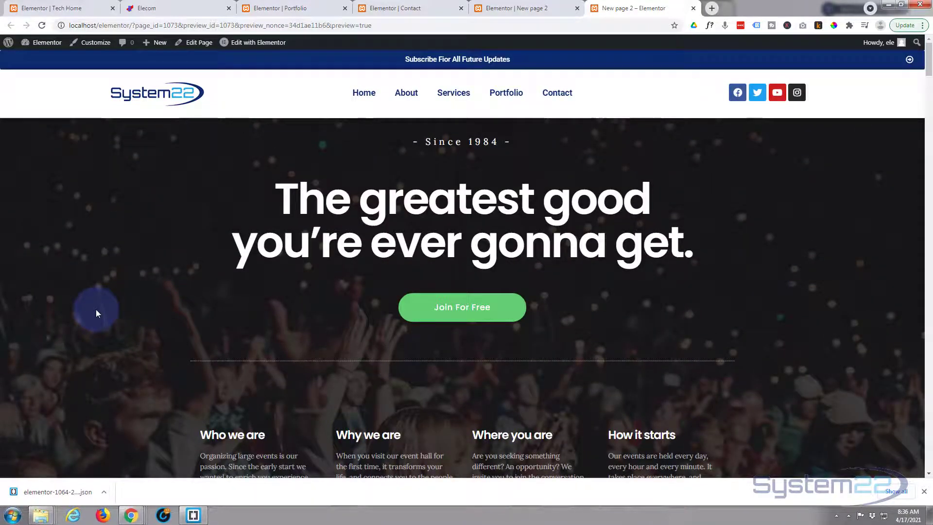
scroll(95, 309, down, 5)
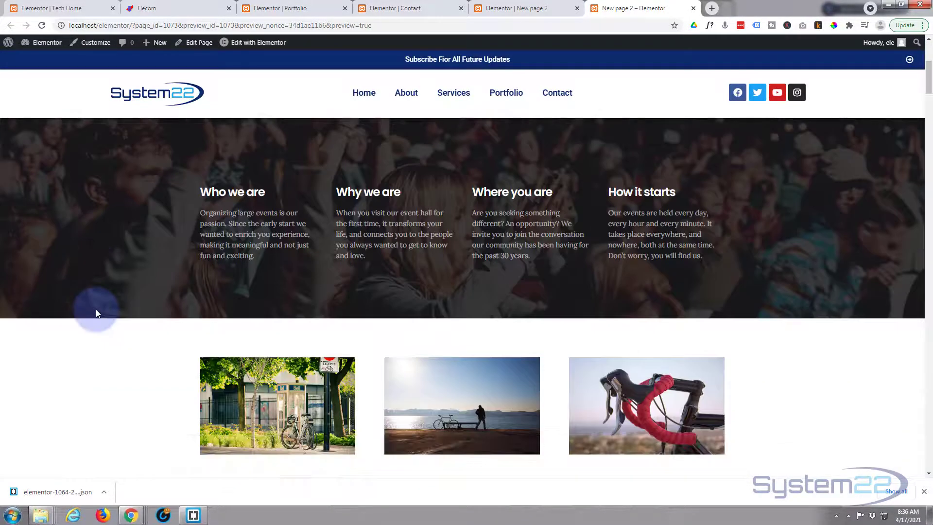
scroll(96, 308, up, 5)
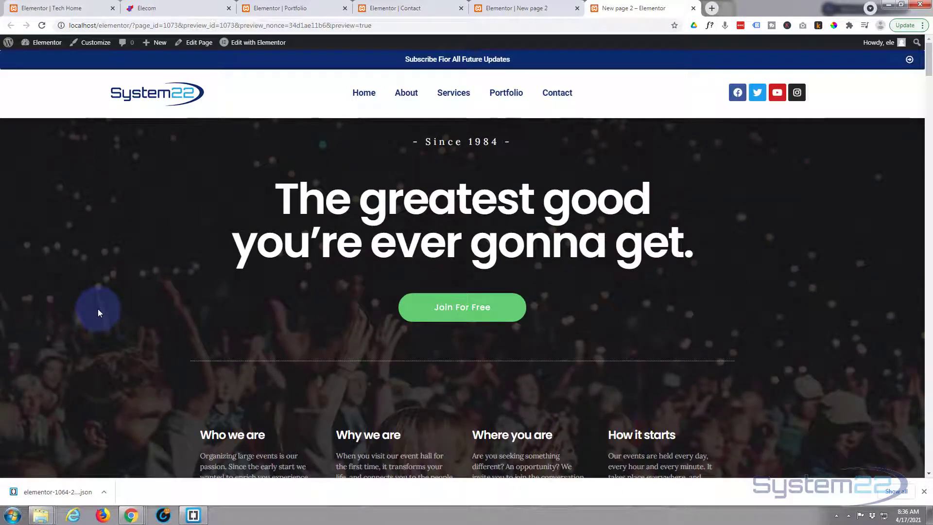